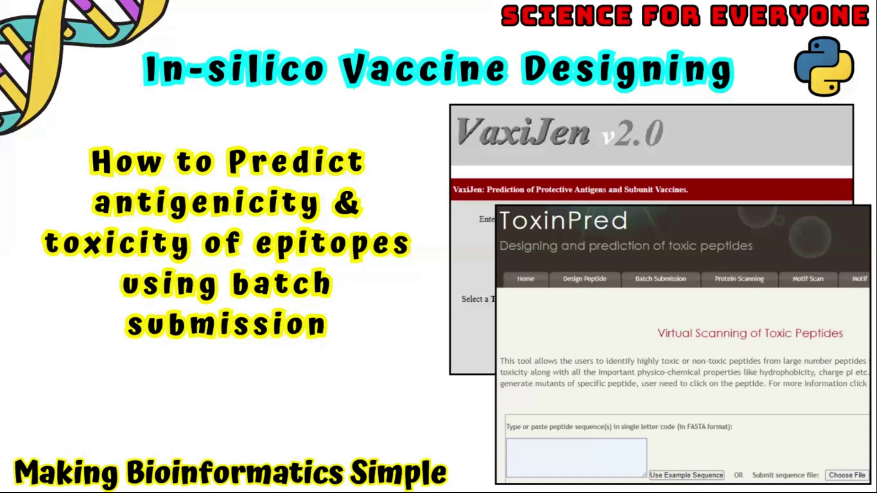
# Step: Exit the slideshow to edit the three-slide 'In-silico Vaccine Designing' presentation
pyautogui.press('Escape')
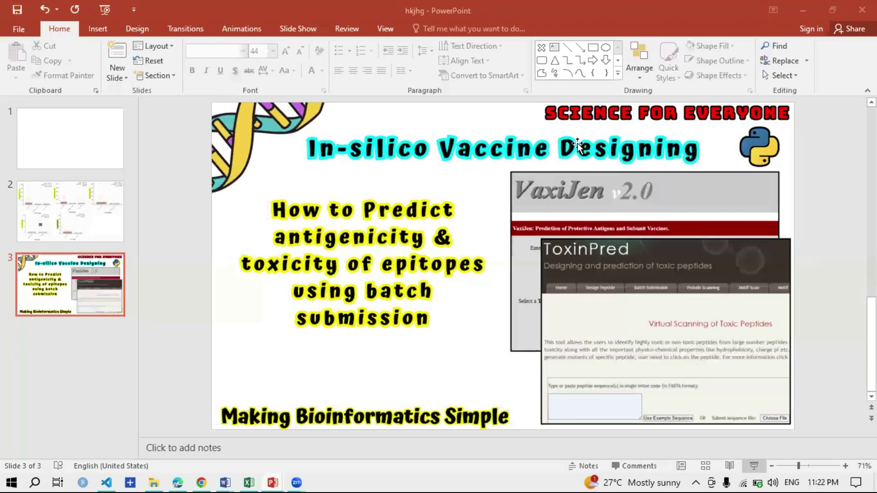
# Step: Switch to Chrome, pass the IEDB and VaxiJen pages, and scroll the YouTube channel's Videos list
pyautogui.click(202, 483)
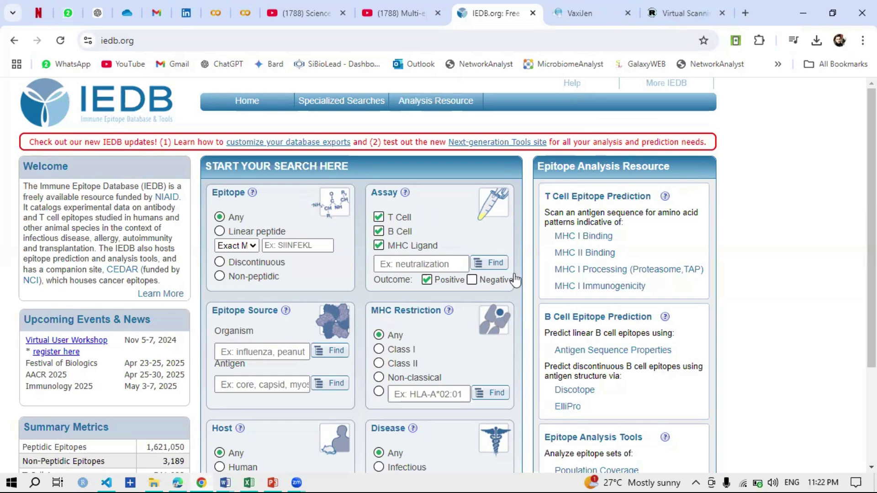
pyautogui.click(585, 14)
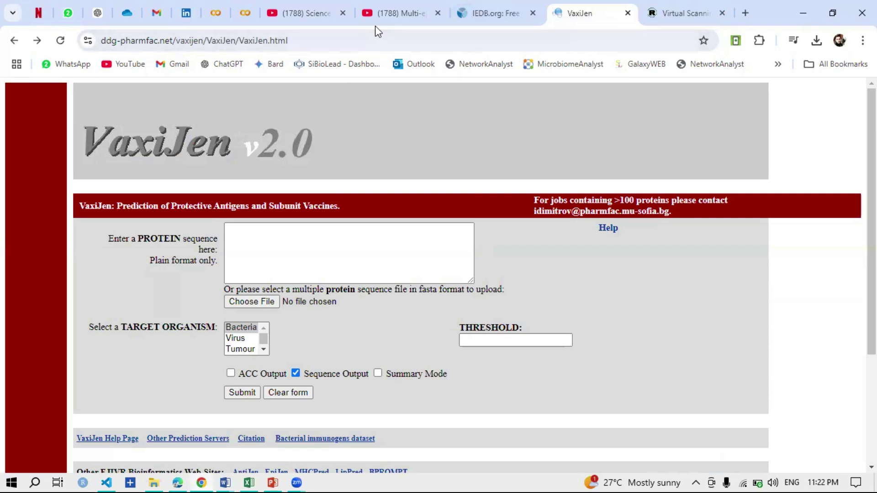
pyautogui.click(311, 12)
pyautogui.scroll(-12, 610, 328)
pyautogui.scroll(-6, 610, 329)
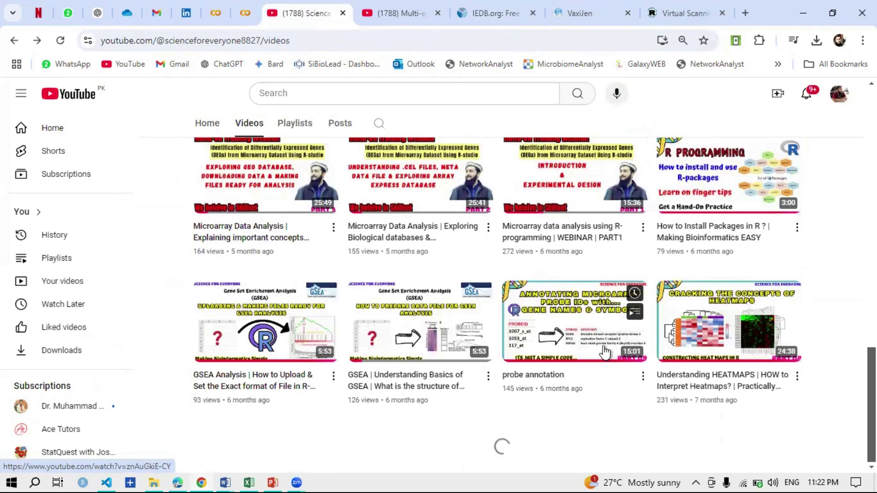
# Step: Open the 'Epitopes Essentiality Analyses' tutorial video, skim its description, then return to VaxiJen v2.0
pyautogui.click(396, 13)
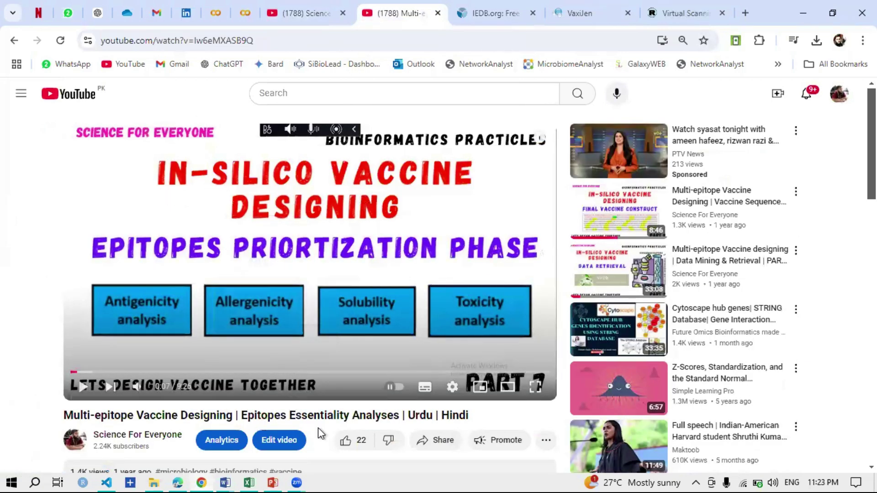
pyautogui.scroll(-2, 318, 427)
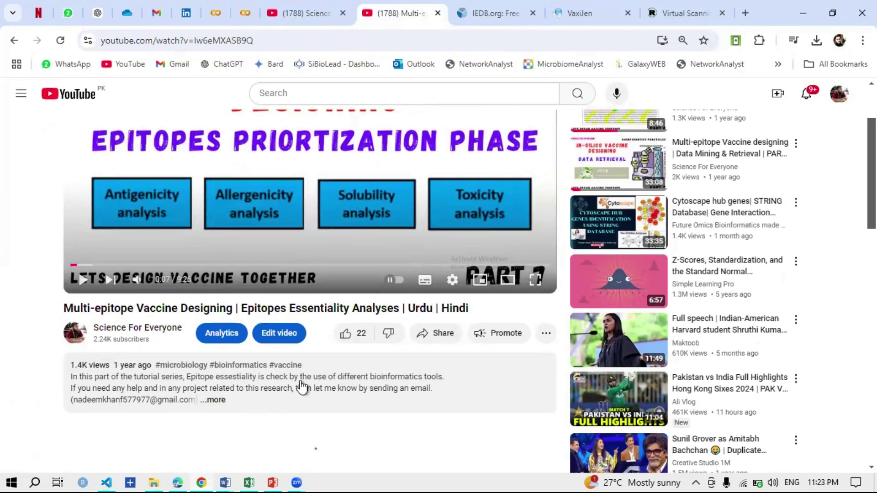
pyautogui.scroll(2, 361, 309)
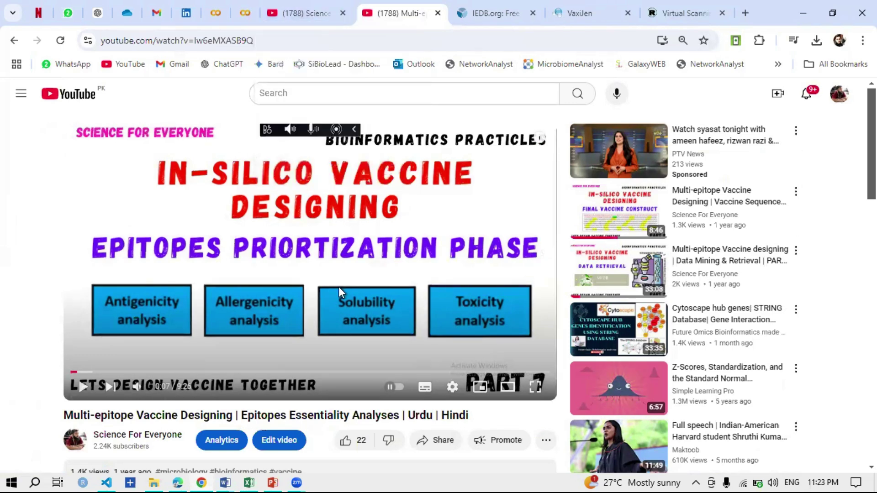
pyautogui.click(615, 12)
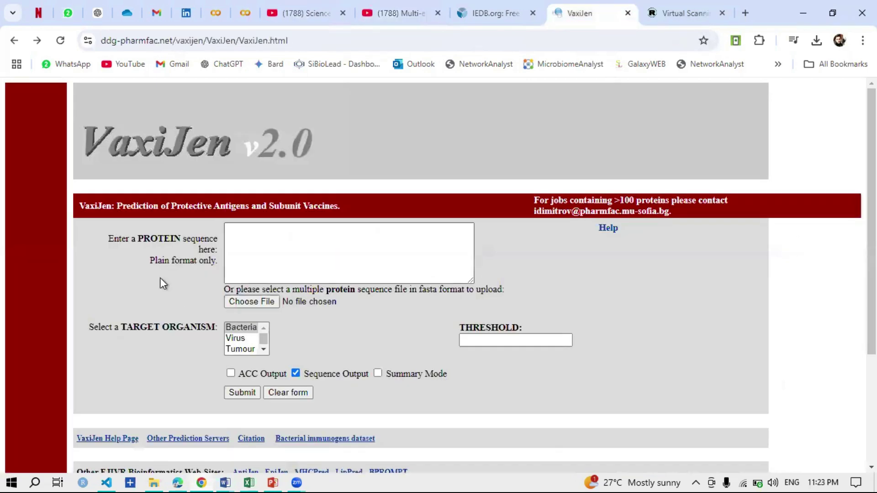
# Step: Glance at the ToxinPred batch scanning page, then open the epitopes1 workbook from the epitopes folder
pyautogui.click(298, 275)
pyautogui.click(660, 17)
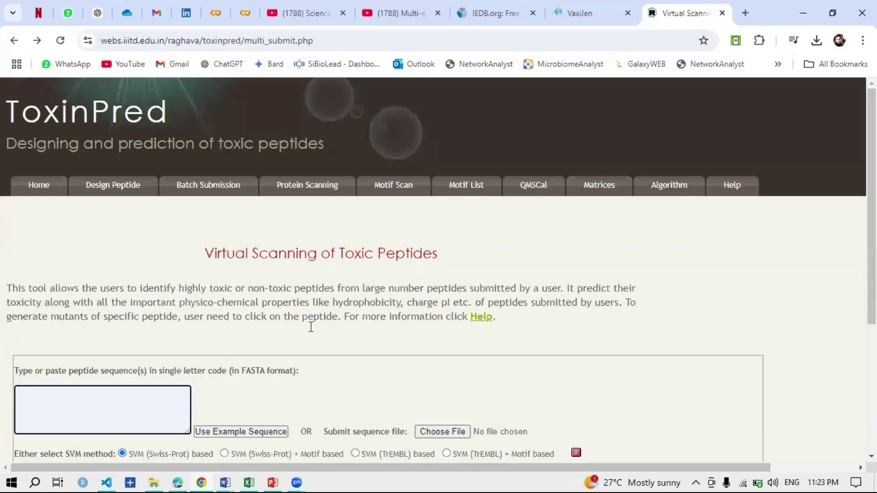
pyautogui.scroll(-3, 311, 366)
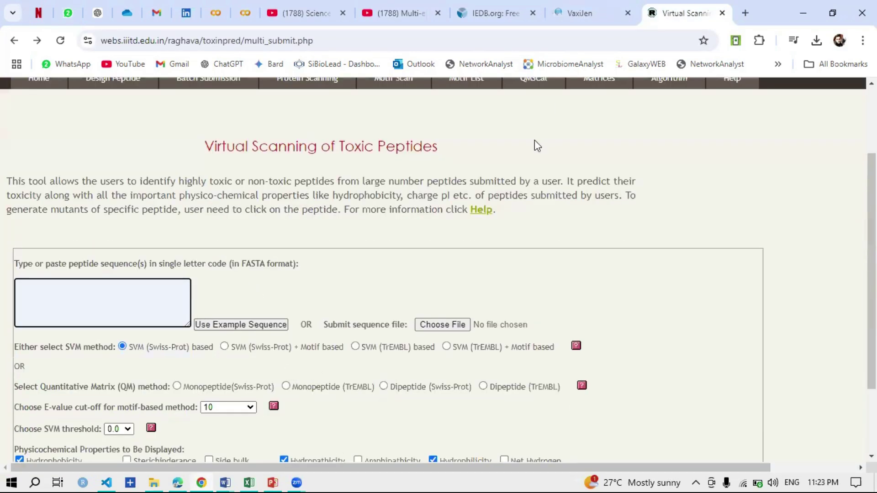
pyautogui.click(575, 19)
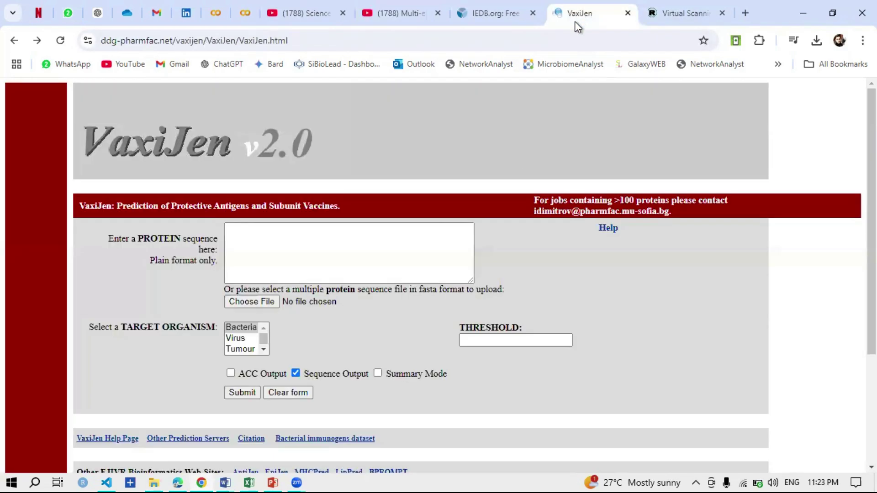
pyautogui.click(154, 483)
pyautogui.doubleClick(194, 172)
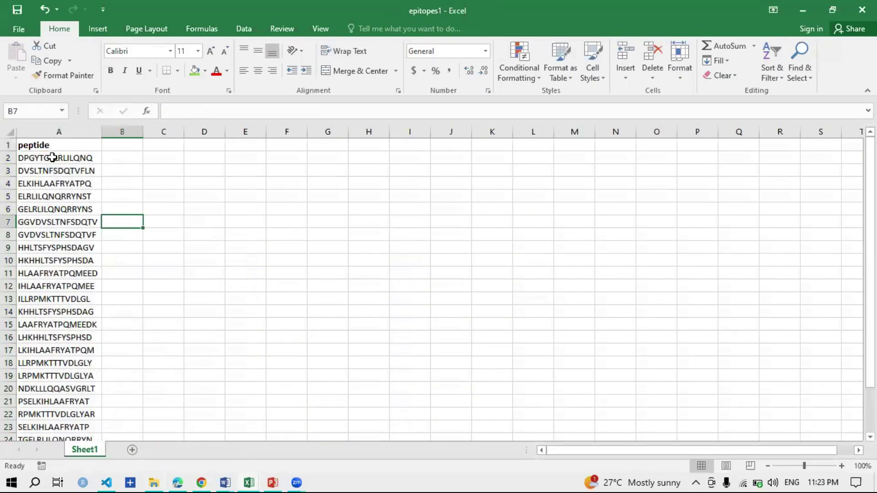
# Step: Copy peptide DPGYTGELRLILQNQ from cell A2 and bring the VaxiJen page back
pyautogui.moveTo(53, 157); pyautogui.dragTo(55, 415)
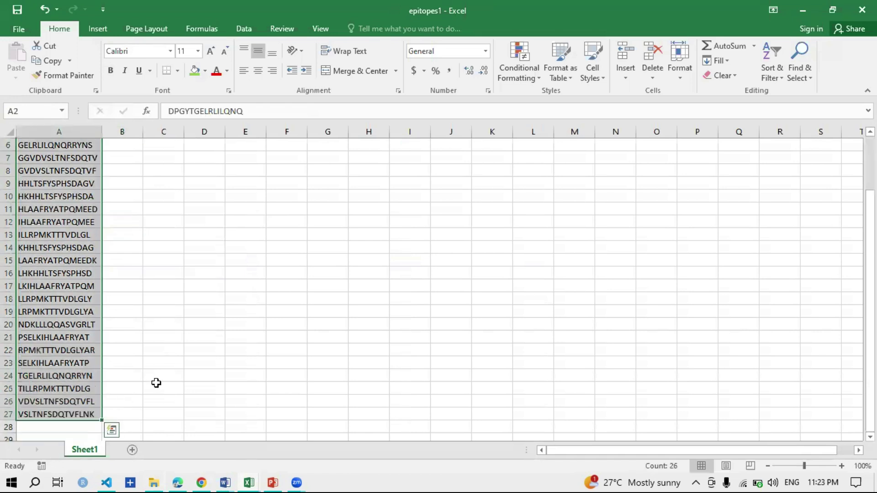
pyautogui.click(165, 338)
pyautogui.scroll(2, 105, 228)
pyautogui.click(68, 159)
pyautogui.hotkey('ctrl', 'c')
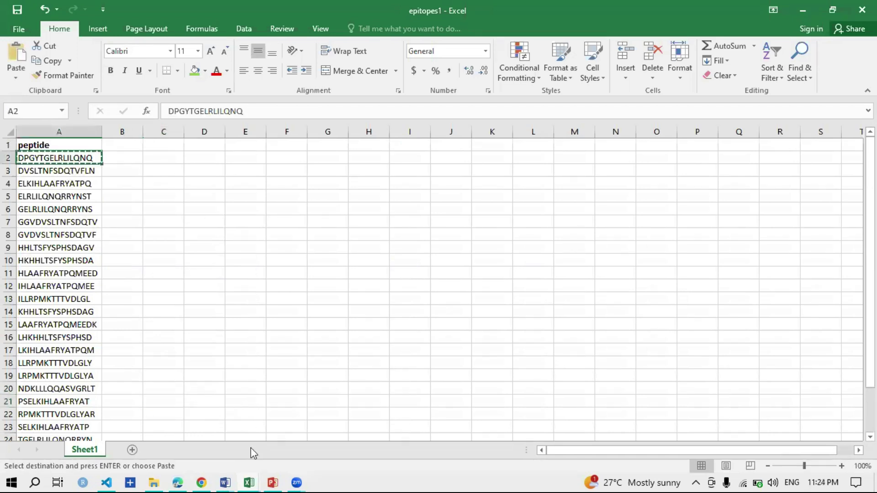
pyautogui.moveTo(207, 474)
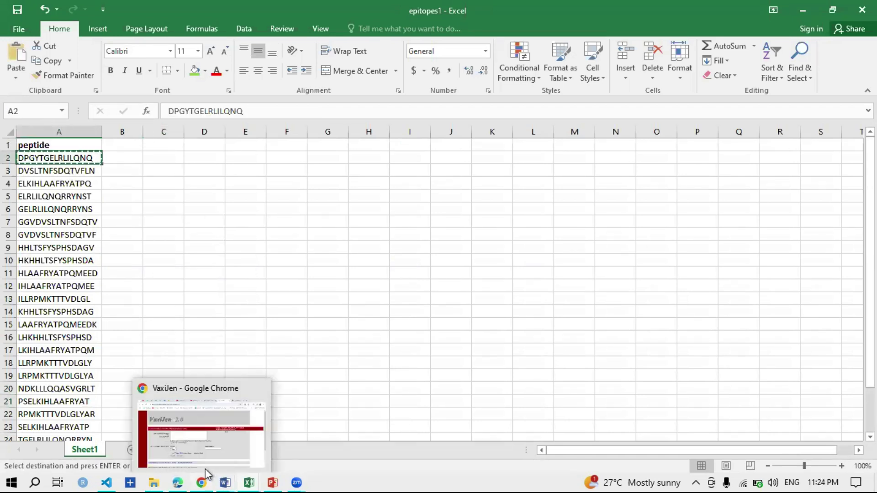
pyautogui.click(205, 468)
# Step: Submit DPGYTGELRLILQNQ to VaxiJen with the bacteria model at threshold 0.8
pyautogui.click(293, 245)
pyautogui.hotkey('ctrl', 'v')
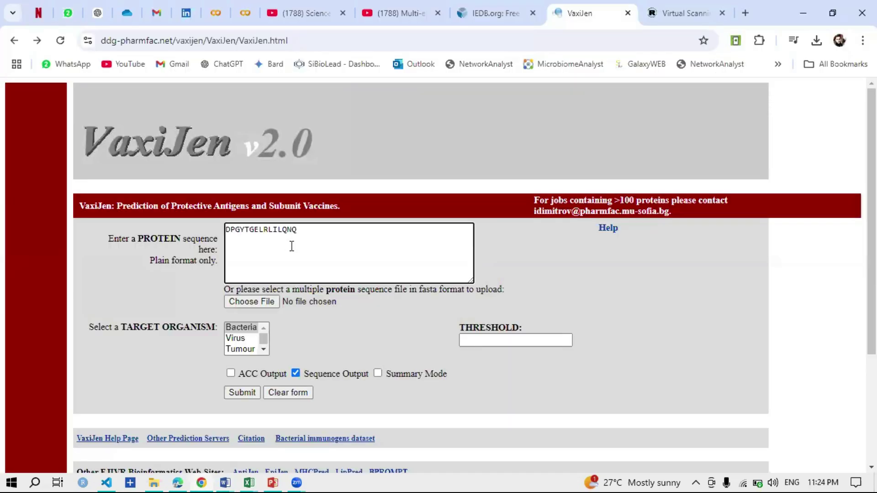
pyautogui.click(528, 342)
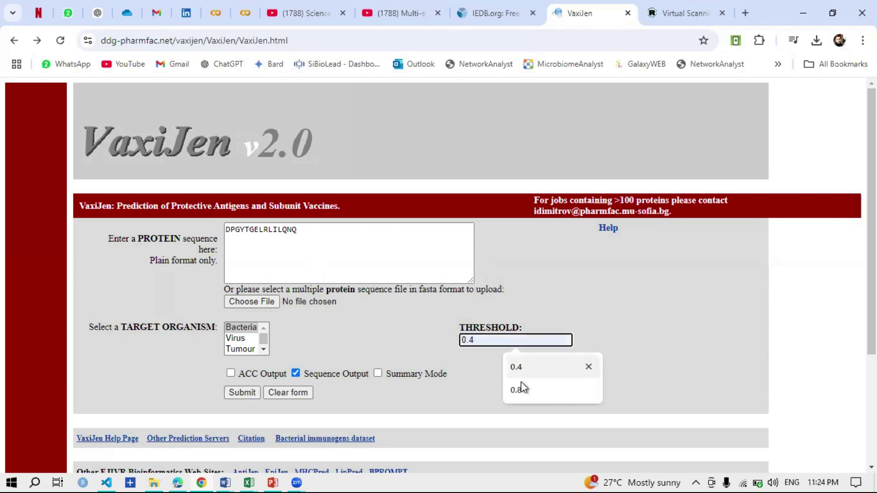
pyautogui.click(517, 391)
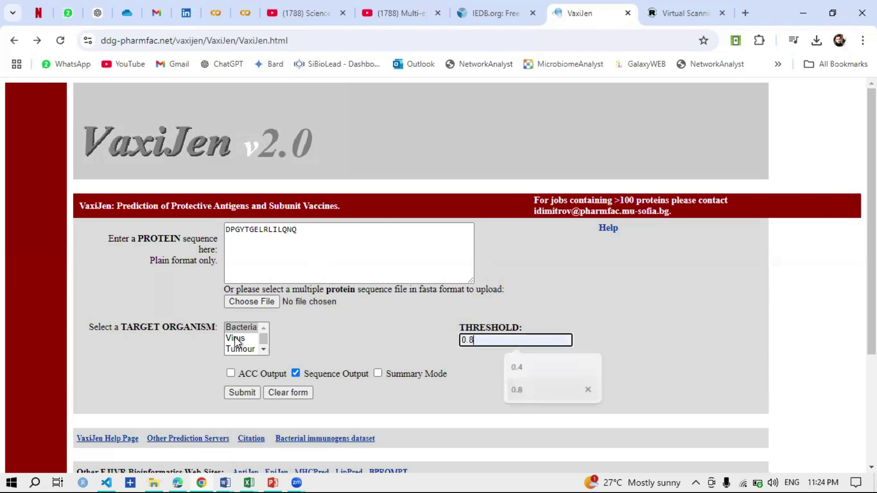
pyautogui.click(243, 398)
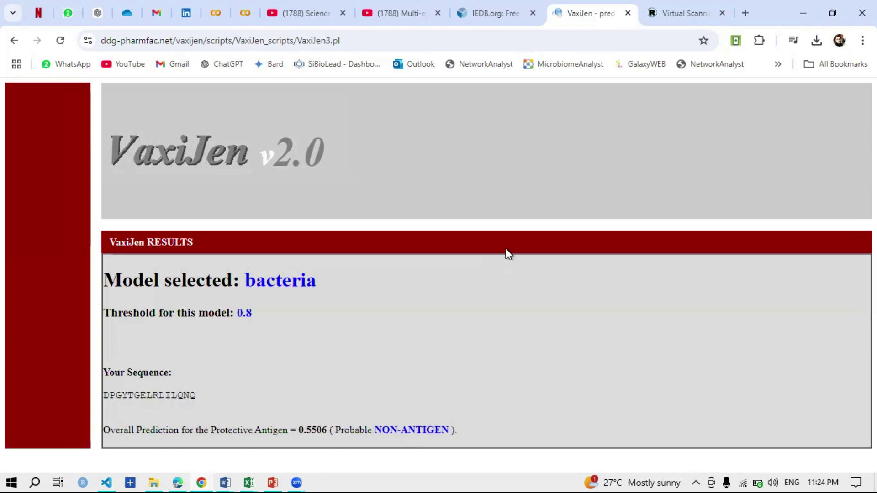
# Step: Return to the VaxiJen form and clear the old sequence from the PROTEIN box
pyautogui.click(18, 39)
pyautogui.click(347, 236)
pyautogui.hotkey('ctrl', 'a')
pyautogui.press('BackSpace')
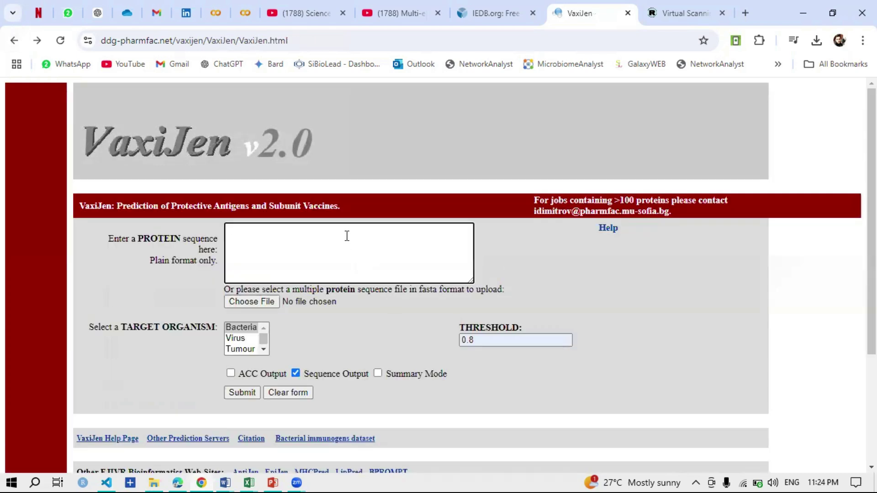
# Step: Look over the epitopes folder in File Explorer, opening and dismissing its context menu
pyautogui.moveTo(249, 481)
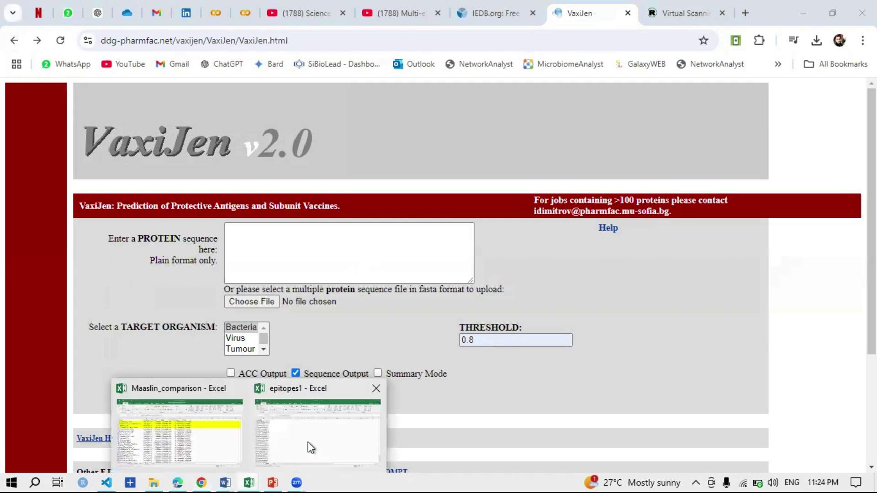
pyautogui.click(310, 447)
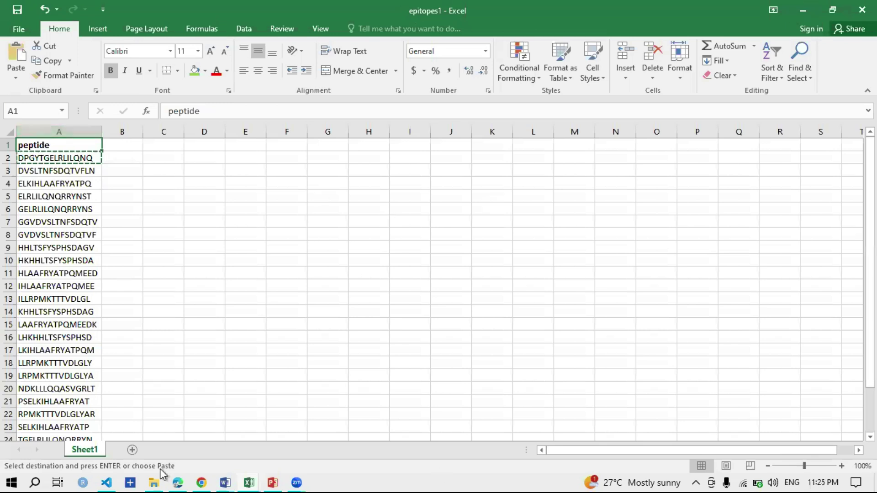
pyautogui.hotkey('alt', 'Tab')
pyautogui.rightClick(397, 276)
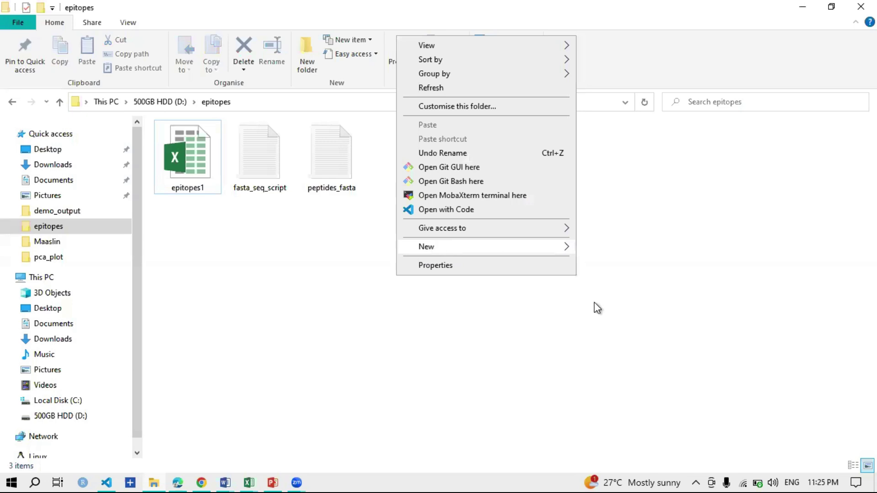
pyautogui.moveTo(435, 246)
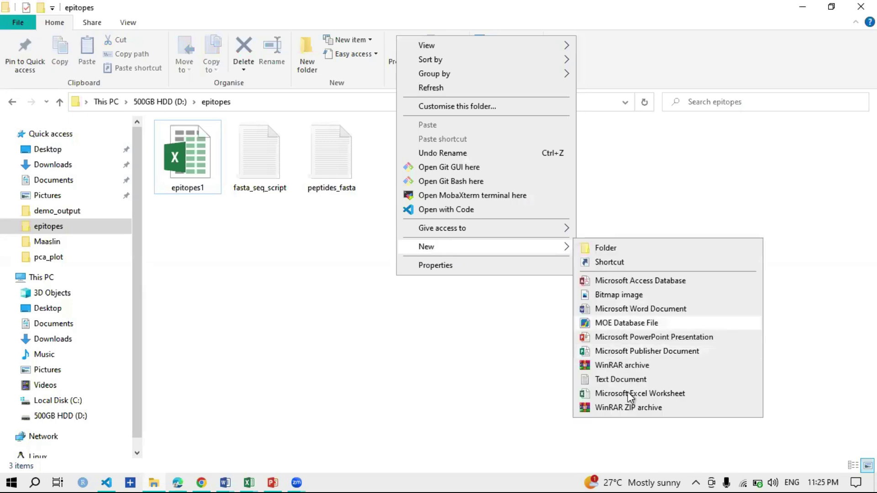
pyautogui.click(245, 447)
# Step: Return to the epitopes1 workbook and select the peptides in column A
pyautogui.click(249, 482)
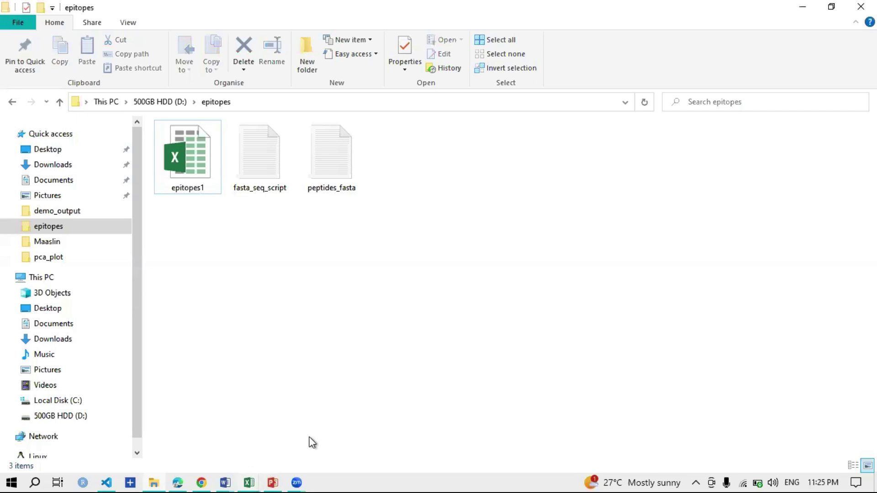
pyautogui.click(309, 434)
pyautogui.moveTo(53, 158); pyautogui.dragTo(45, 429)
# Step: Review the peptide list from row 1, select cell A4, and switch to the Untitled-3 notebook
pyautogui.click(44, 145)
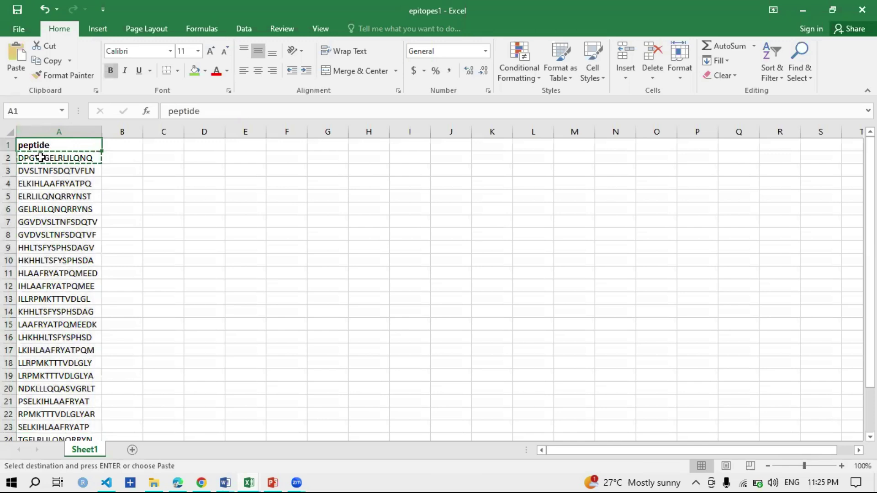
pyautogui.moveTo(51, 158); pyautogui.dragTo(53, 414)
pyautogui.click(177, 395)
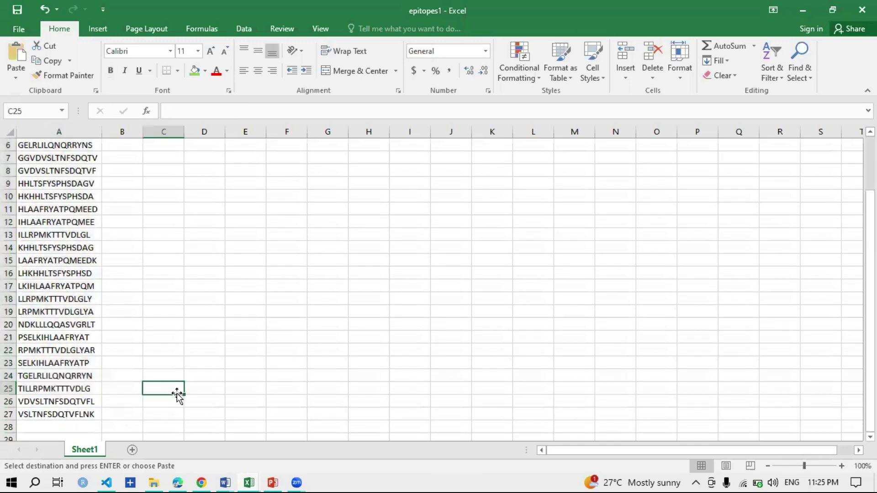
pyautogui.scroll(2, 78, 271)
pyautogui.click(103, 184)
pyautogui.click(66, 183)
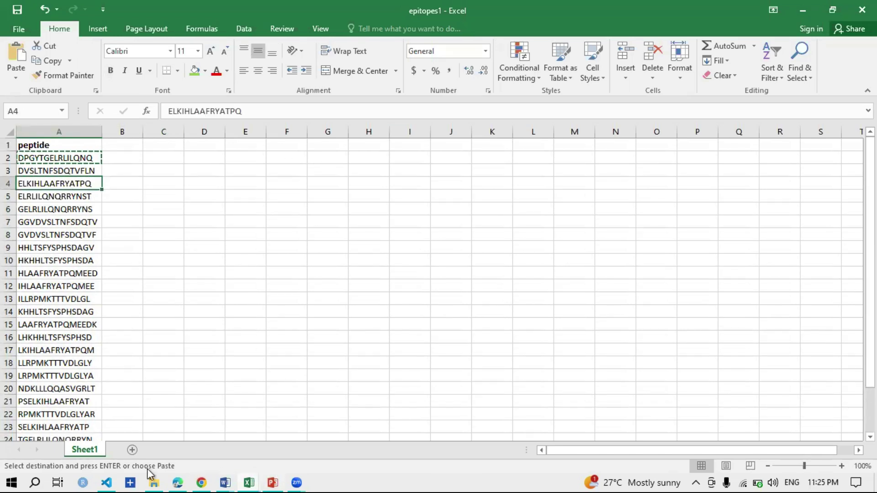
pyautogui.hotkey('alt', 'Tab')
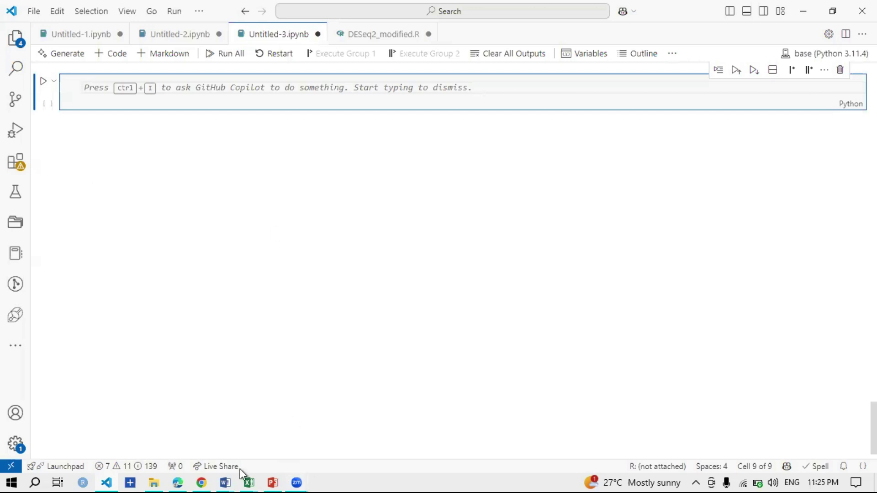
# Step: Copy 'import pandas as pd' from fasta_seq_script into the notebook cell and run it
pyautogui.click(153, 477)
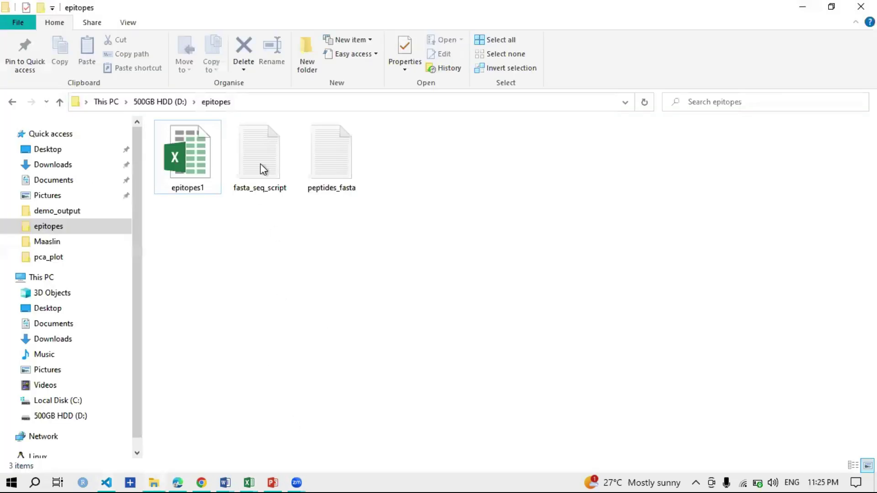
pyautogui.doubleClick(258, 182)
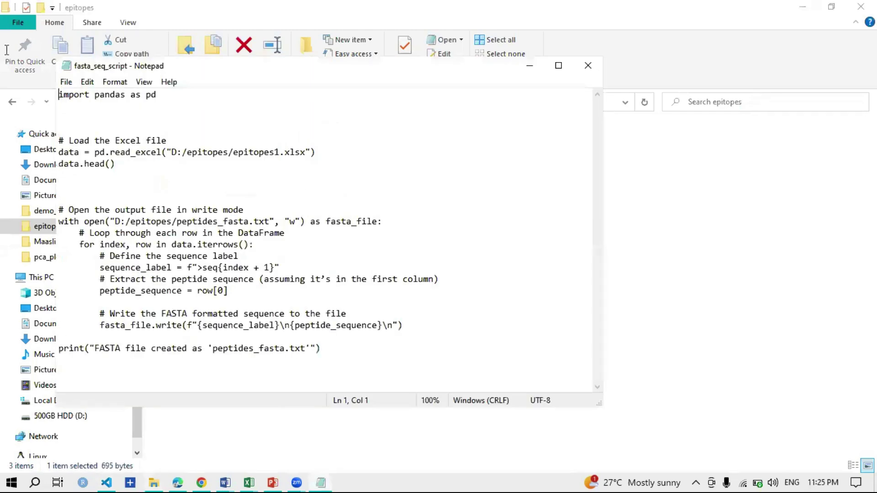
pyautogui.moveTo(3, 33); pyautogui.dragTo(18, 33)
pyautogui.moveTo(117, 33); pyautogui.dragTo(117, 34)
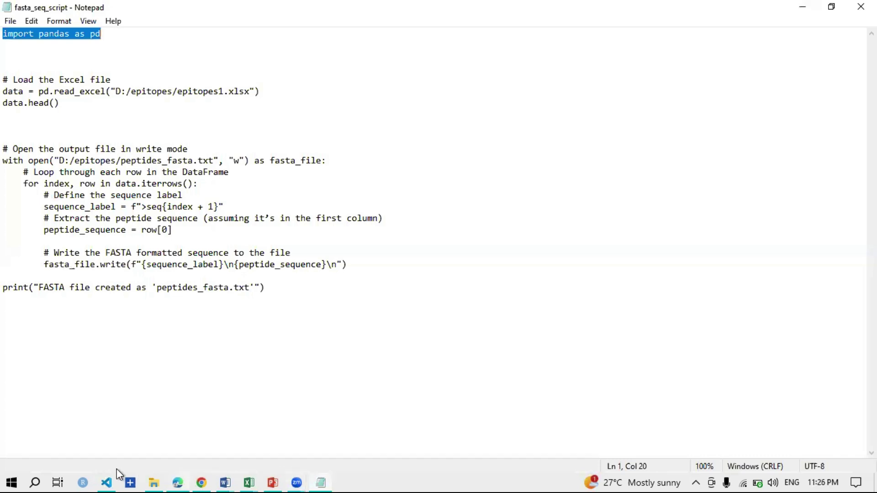
pyautogui.click(106, 482)
pyautogui.hotkey('ctrl', 'v')
pyautogui.click(44, 83)
# Step: Add a new code cell holding the three Load the Excel file lines from the script
pyautogui.click(444, 115)
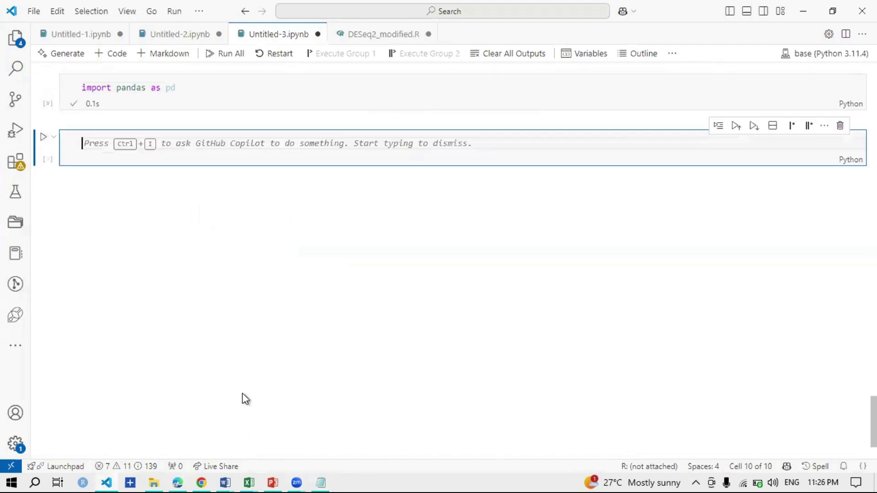
pyautogui.click(321, 482)
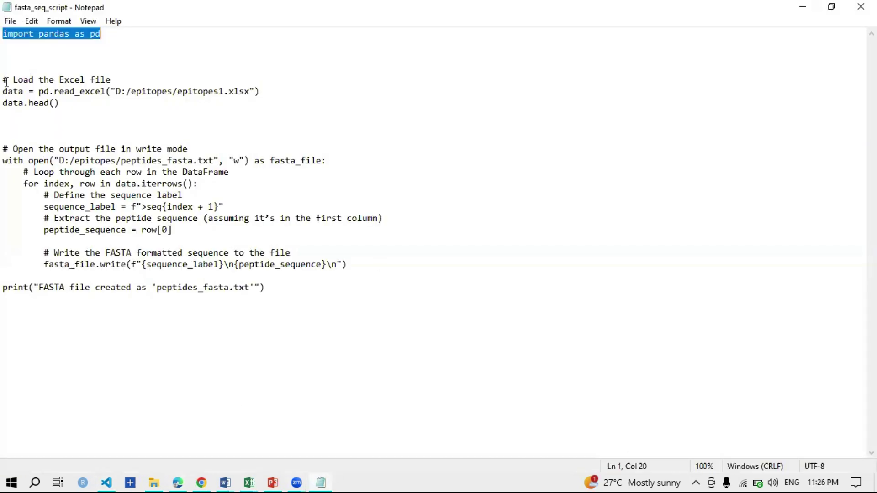
pyautogui.moveTo(6, 80); pyautogui.dragTo(83, 106)
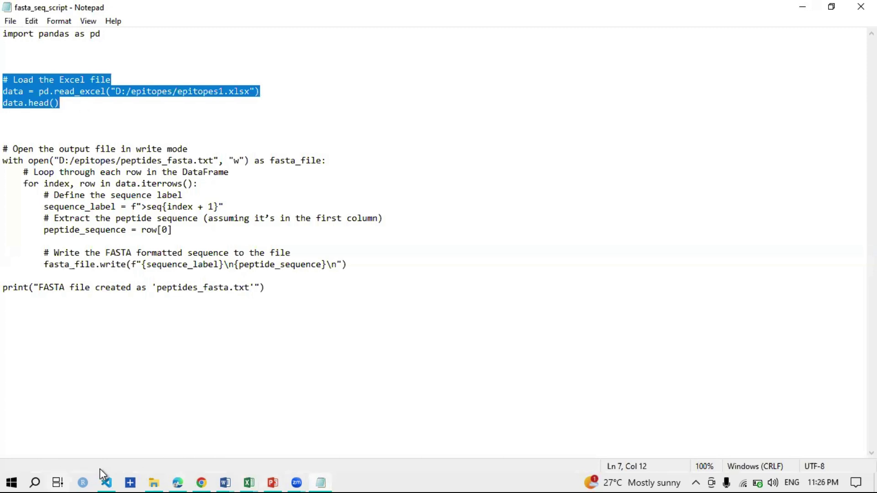
pyautogui.click(106, 483)
pyautogui.hotkey('ctrl', 'v')
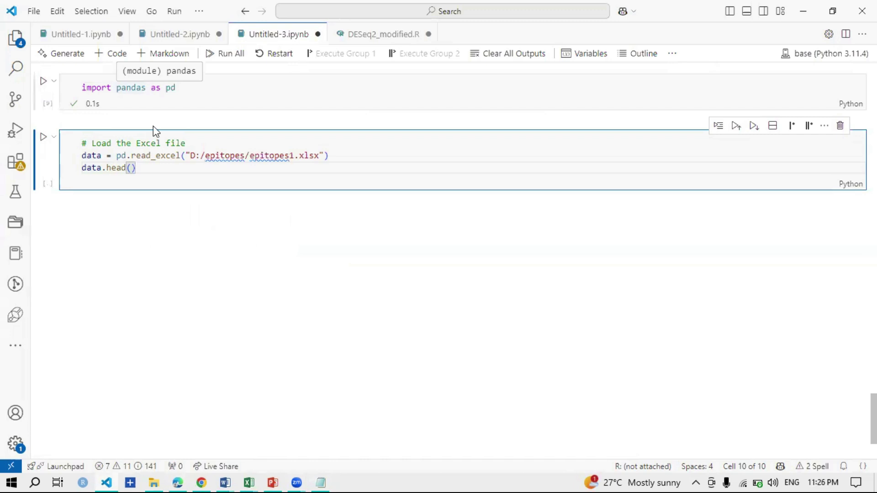
pyautogui.click(189, 156)
pyautogui.keyDown('shift'); pyautogui.click(248, 156); pyautogui.keyUp('shift')
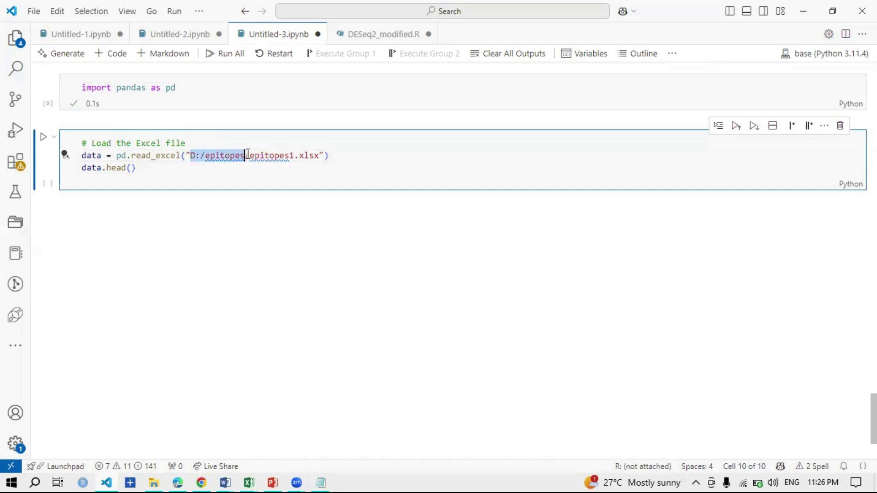
pyautogui.click(193, 157)
pyautogui.click(205, 156)
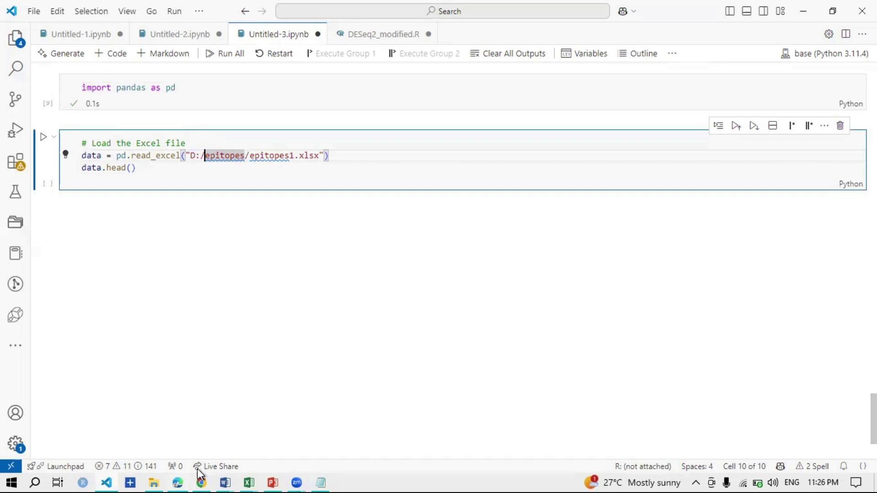
pyautogui.moveTo(154, 470)
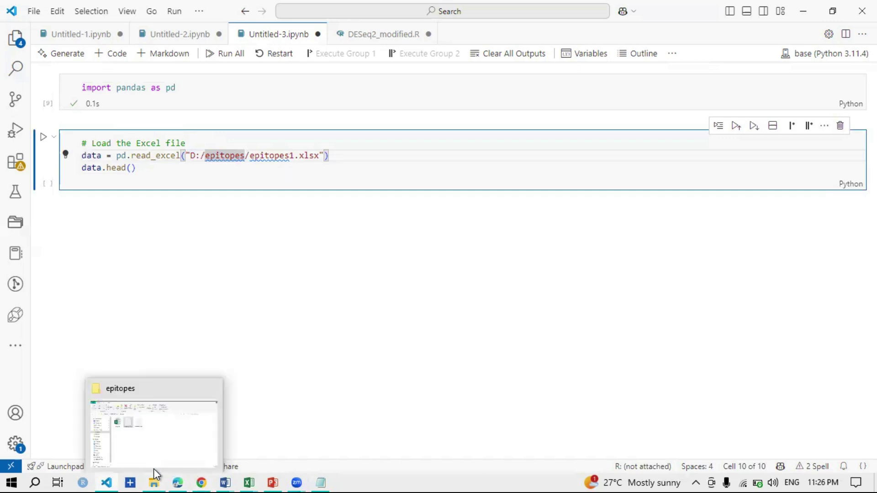
pyautogui.click(154, 422)
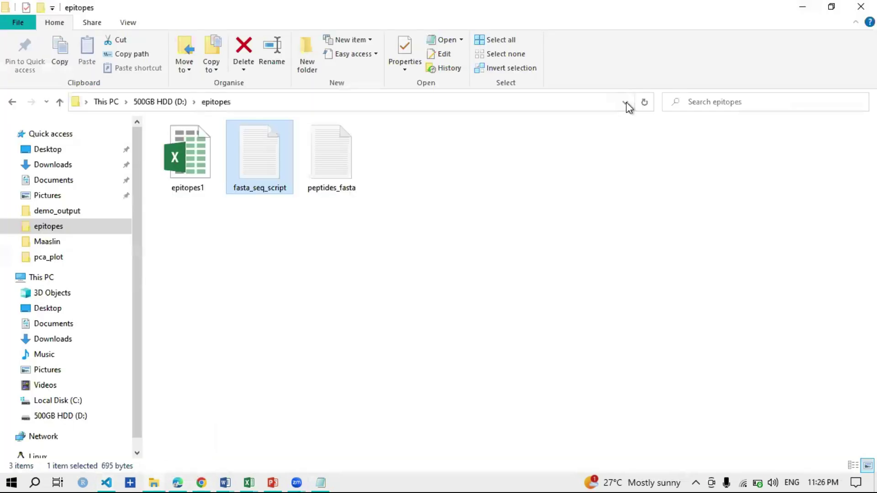
pyautogui.click(123, 107)
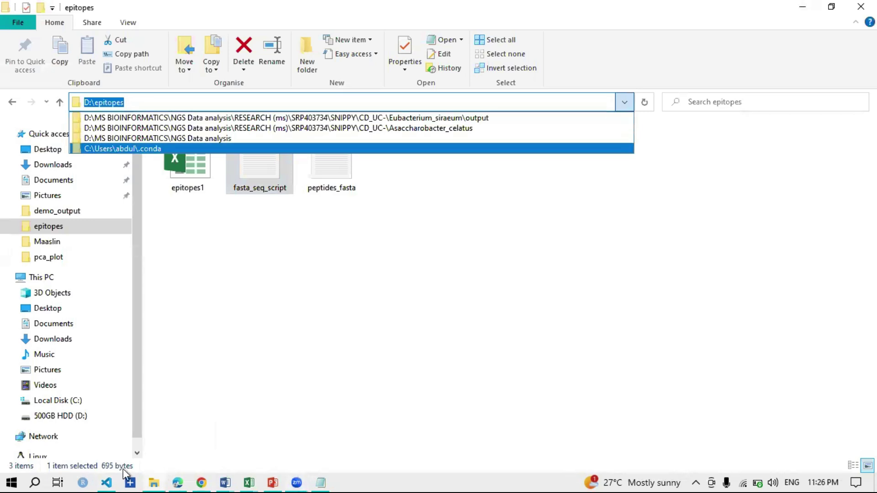
pyautogui.click(106, 483)
pyautogui.click(281, 156)
pyautogui.doubleClick(281, 157)
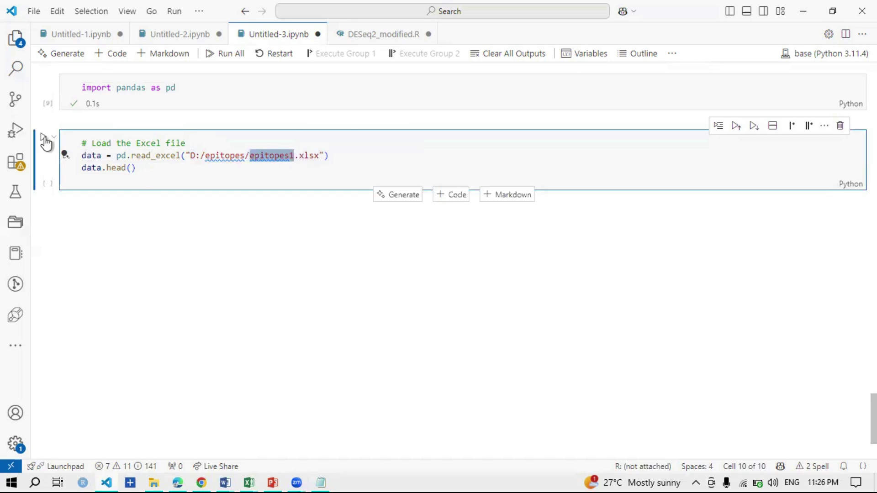
# Step: Run the epitopes1.xlsx loading cell, then change data.head() to data to list all 26 peptides
pyautogui.hotkey('ctrl', 'Return')
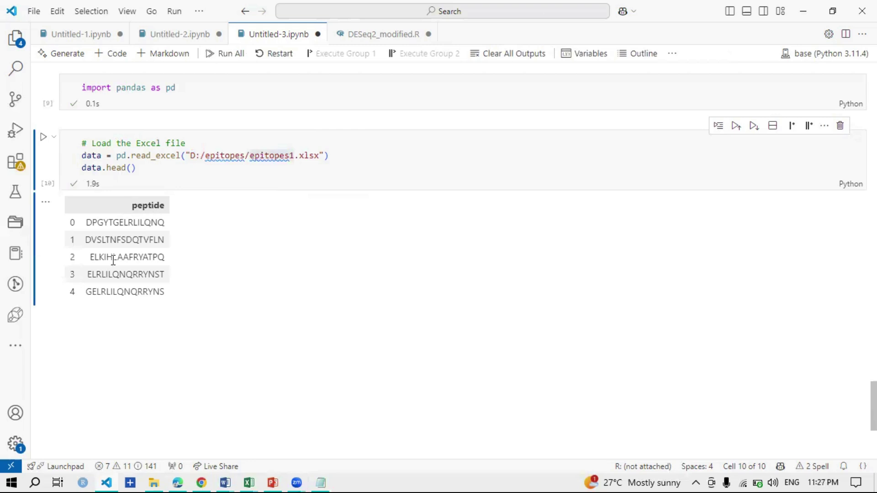
pyautogui.click(139, 170)
pyautogui.press('BackSpace')
pyautogui.press('BackSpace')
pyautogui.press('BackSpace')
pyautogui.press('BackSpace')
pyautogui.press('BackSpace')
pyautogui.press('BackSpace')
pyautogui.press('BackSpace')
pyautogui.click(44, 137)
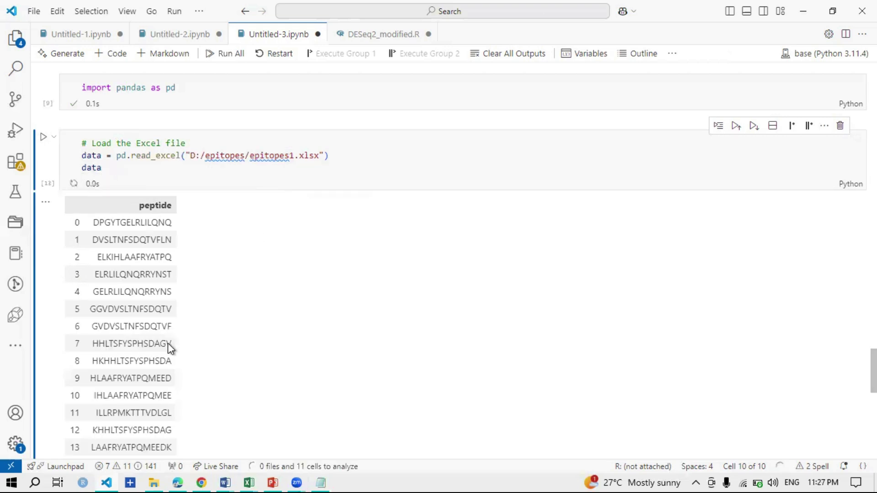
pyautogui.scroll(-8, 103, 397)
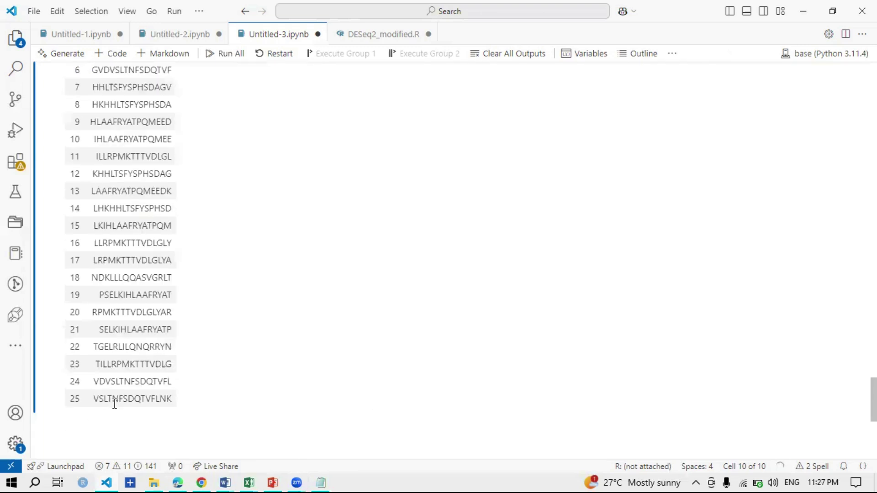
pyautogui.scroll(3, 122, 406)
pyautogui.scroll(5, 123, 401)
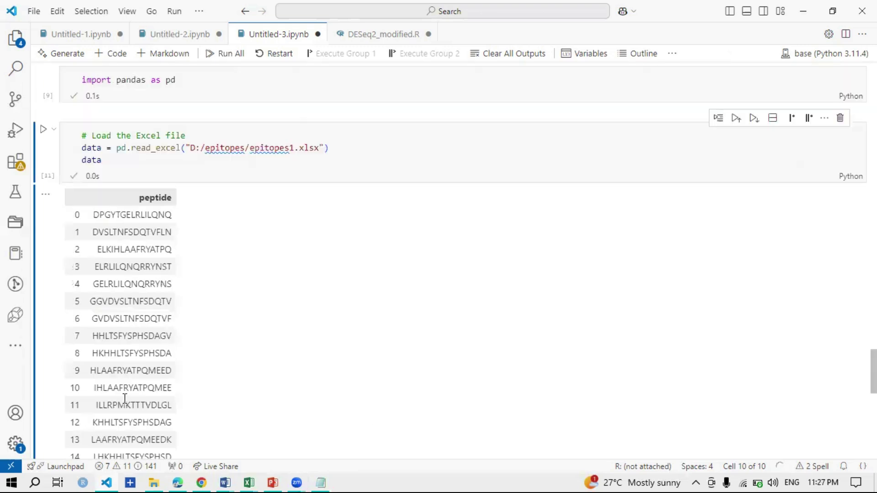
pyautogui.scroll(-14, 433, 299)
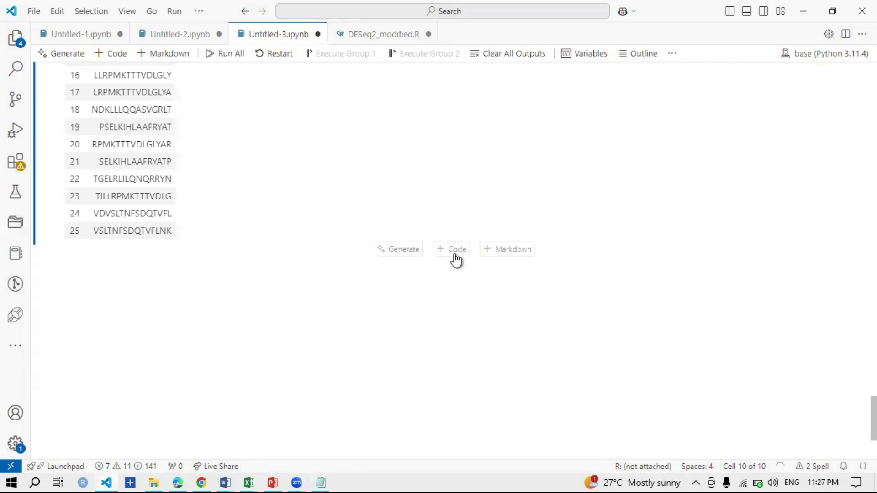
# Step: Paste the loop that writes peptides to D:/epitopes/peptides_fasta.txt into a new notebook cell
pyautogui.click(451, 249)
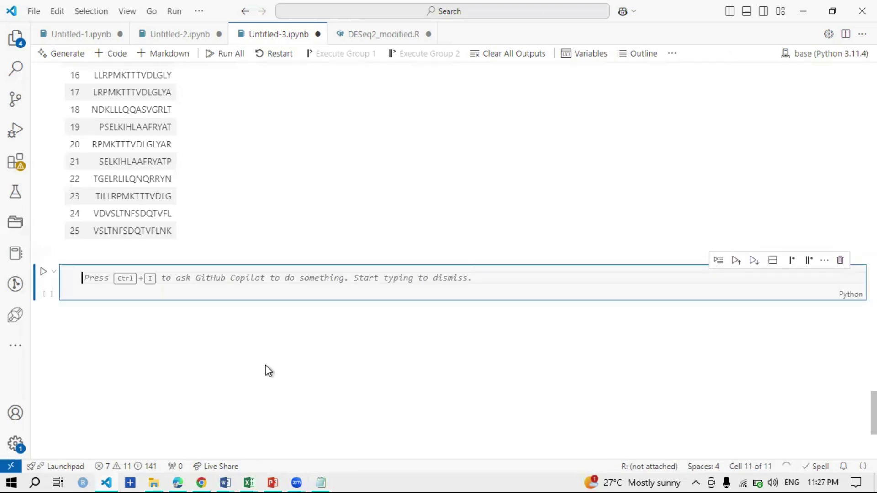
pyautogui.click(321, 483)
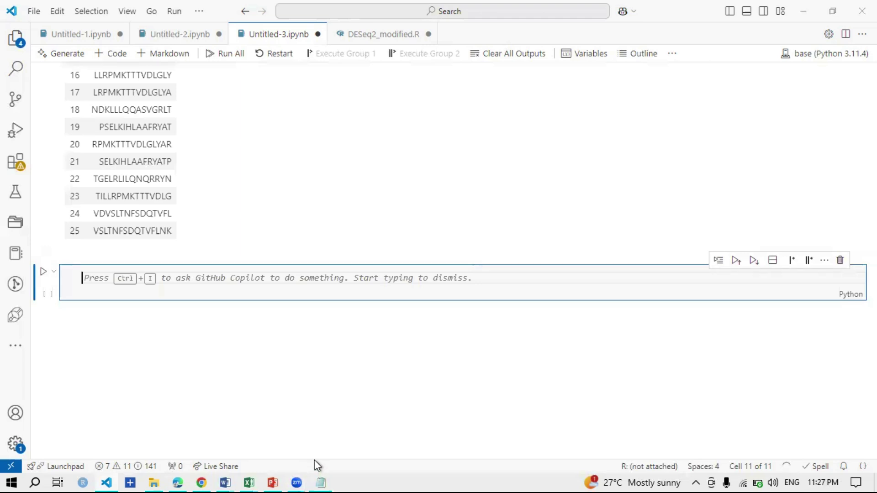
pyautogui.moveTo(2, 149); pyautogui.dragTo(275, 294)
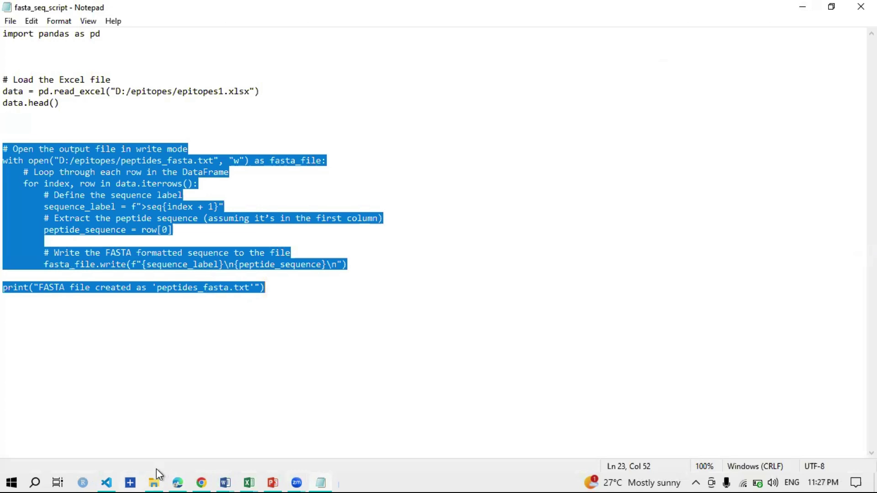
pyautogui.hotkey('ctrl', 'c')
pyautogui.hotkey('alt', 'Tab')
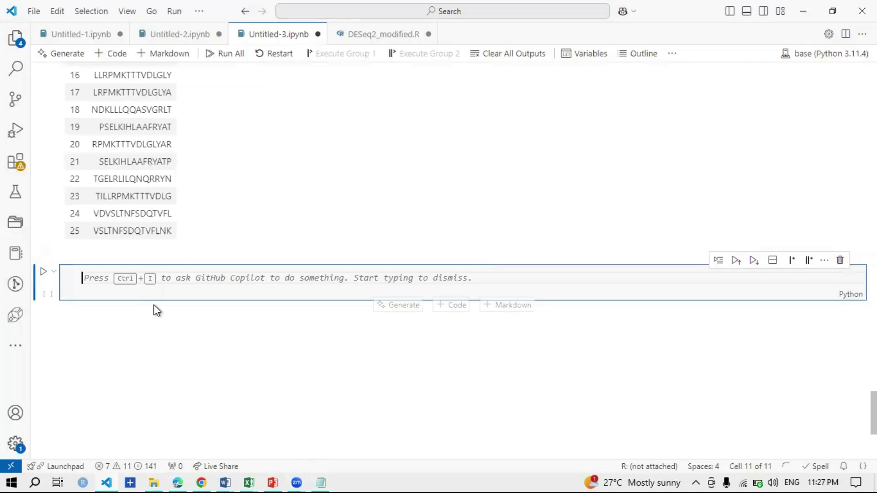
pyautogui.hotkey('ctrl', 'v')
pyautogui.scroll(-1, 157, 304)
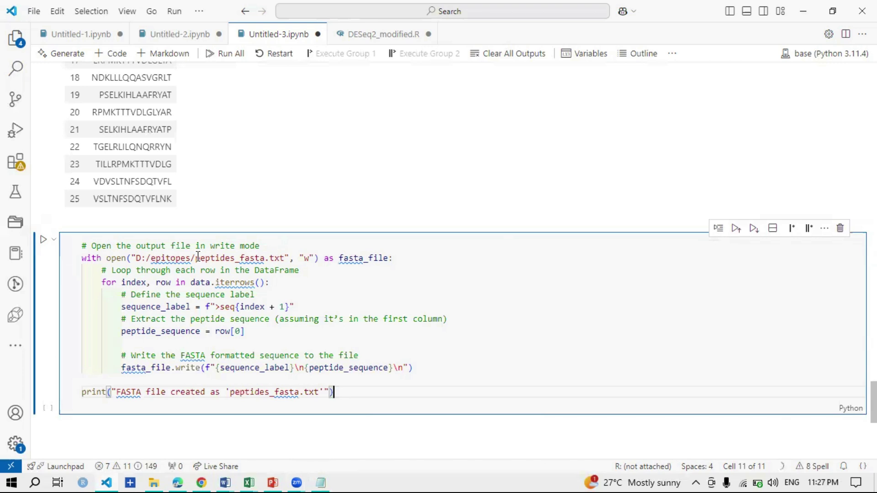
# Step: Check the D:/epitopes output path, then run the cell so it reports peptides_fasta.txt created
pyautogui.moveTo(268, 259)
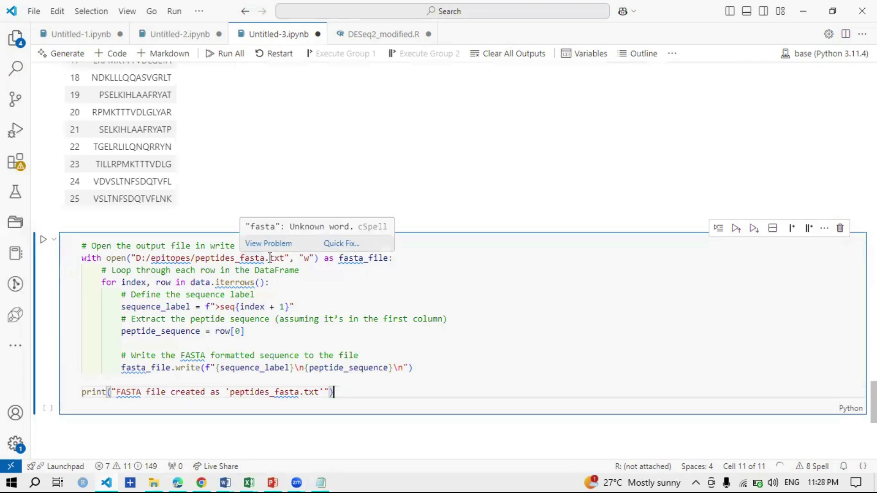
pyautogui.doubleClick(281, 259)
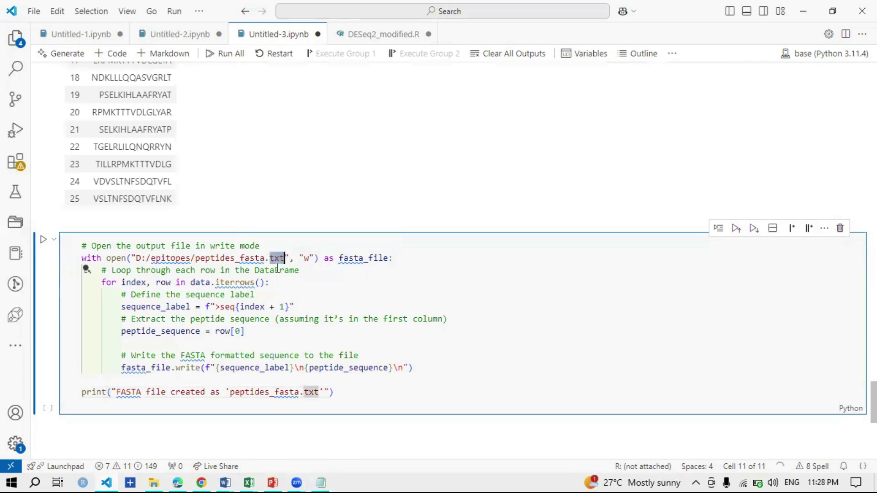
pyautogui.click(127, 270)
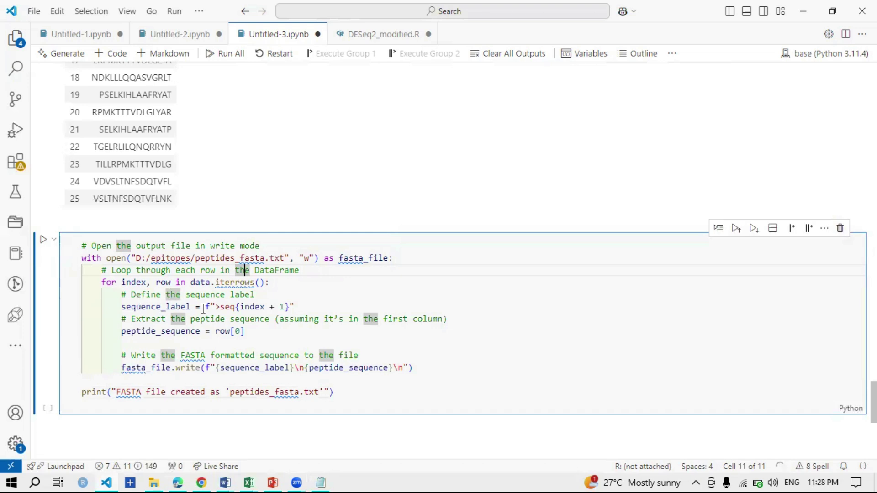
pyautogui.click(220, 306)
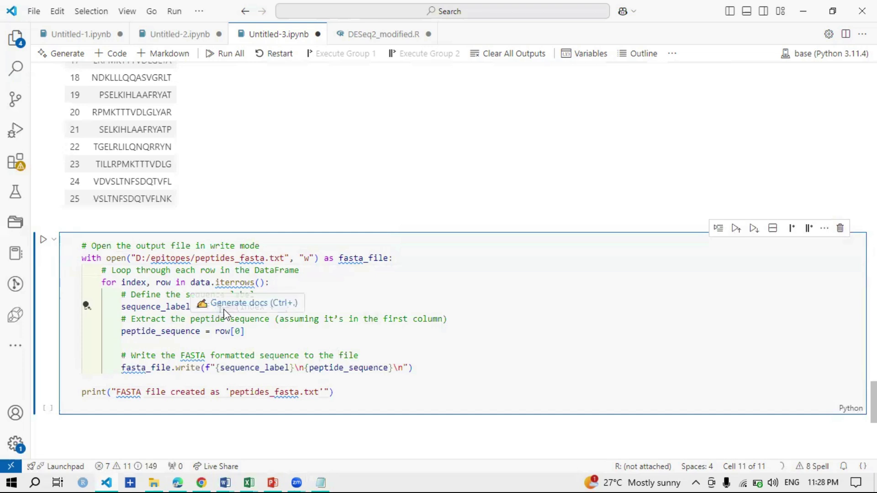
pyautogui.click(227, 323)
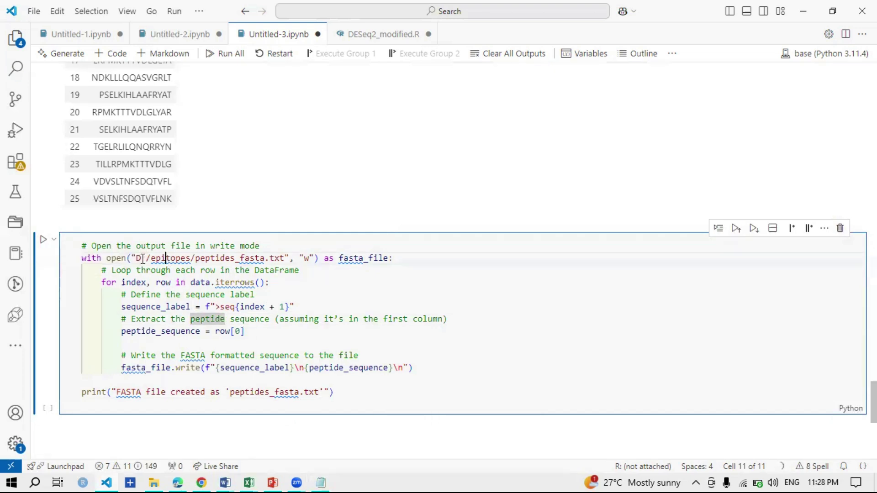
pyautogui.moveTo(141, 258); pyautogui.dragTo(232, 260)
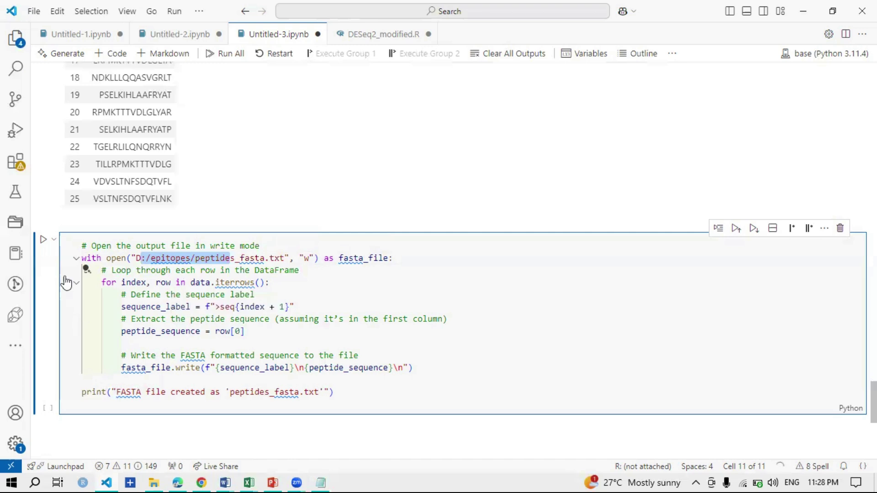
pyautogui.click(43, 239)
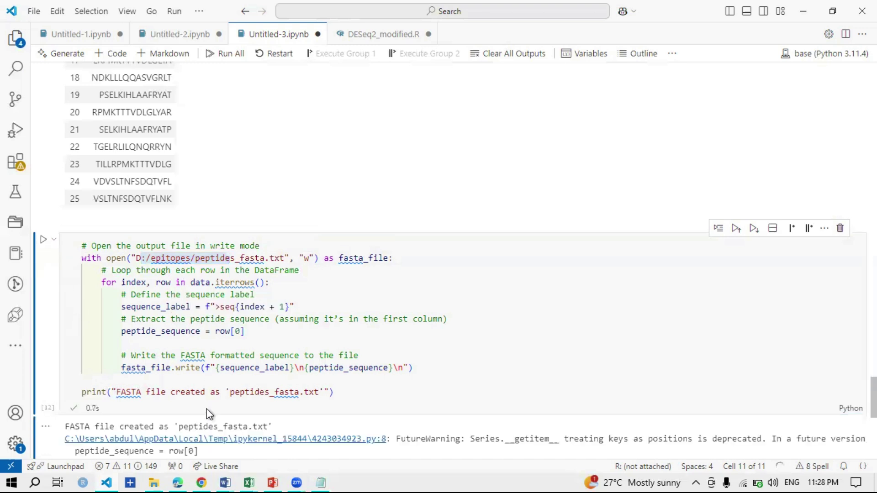
pyautogui.scroll(-2, 98, 333)
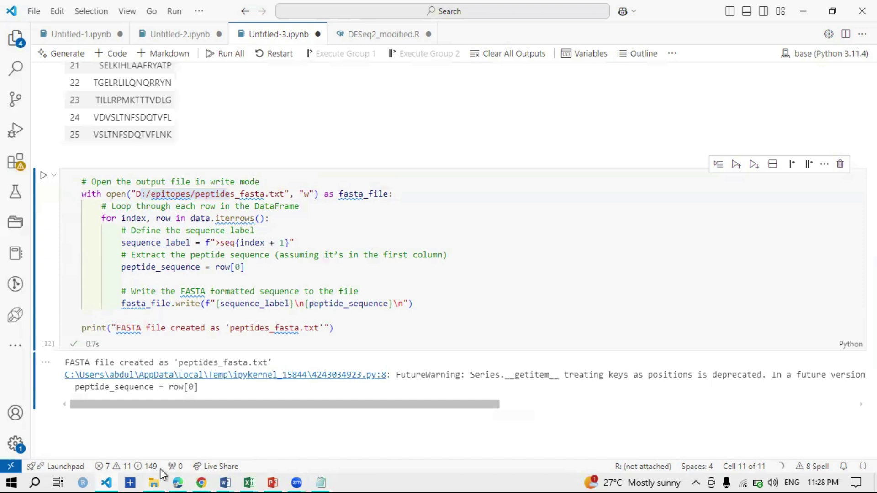
# Step: Open peptides_fasta in a maximized Notepad and inspect the >seq1 header and first sequence
pyautogui.click(153, 483)
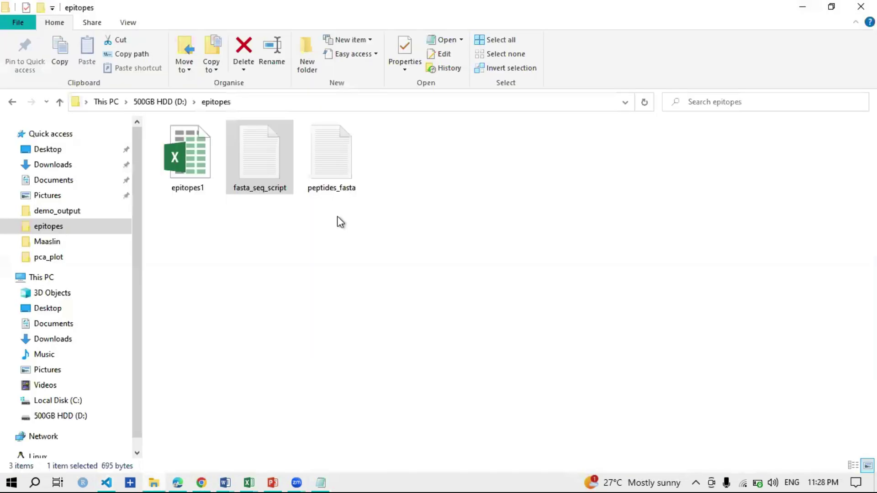
pyautogui.doubleClick(334, 177)
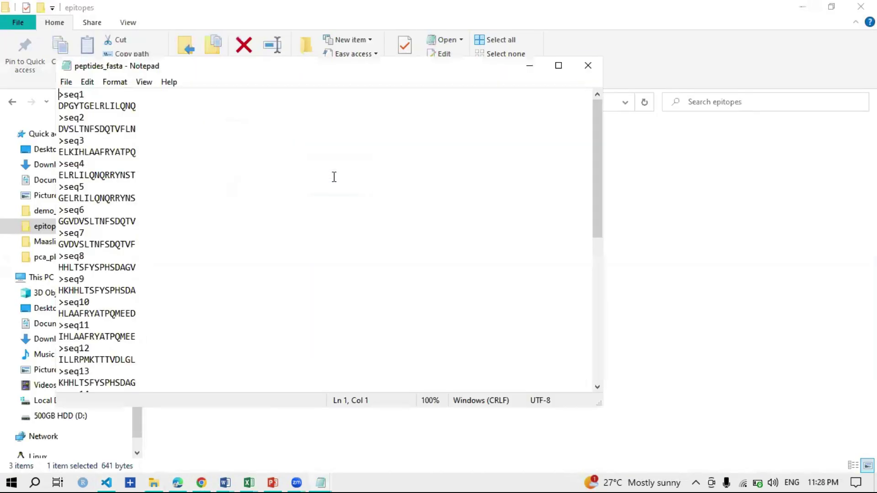
pyautogui.doubleClick(110, 66)
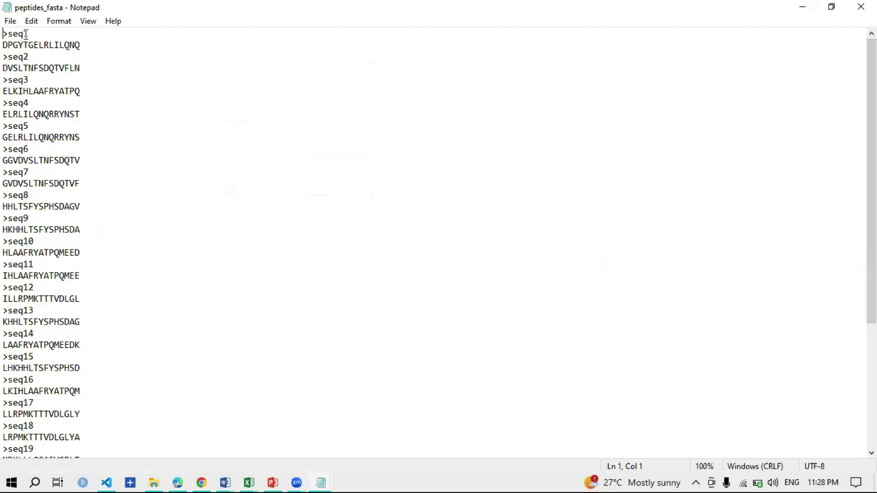
pyautogui.moveTo(3, 34); pyautogui.dragTo(8, 34)
pyautogui.click(13, 47)
pyautogui.moveTo(2, 34); pyautogui.dragTo(8, 34)
pyautogui.moveTo(2, 45); pyautogui.dragTo(57, 68)
pyautogui.hotkey('shift', 'End')
# Step: Select the ELKIHLAAFRYATPQ sequence and the records from seq1 down to seq16
pyautogui.click(3, 91)
pyautogui.keyDown('shift'); pyautogui.click(69, 90); pyautogui.keyUp('shift')
pyautogui.hotkey('shift', 'End')
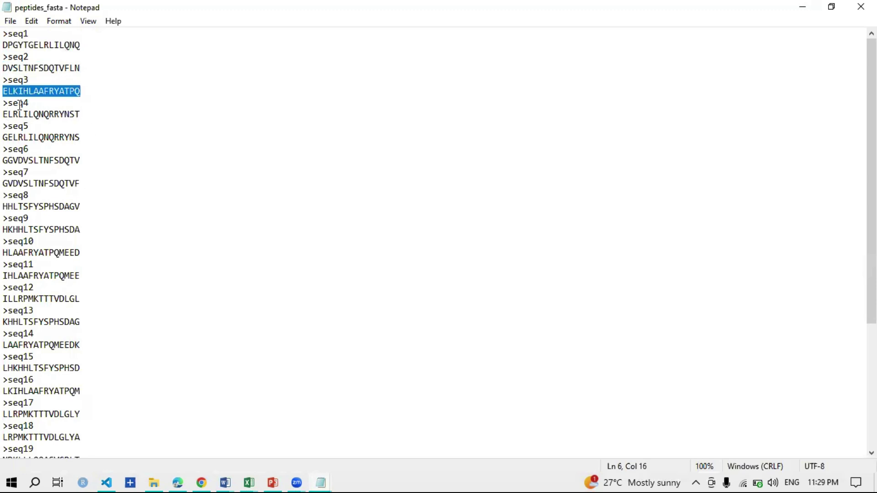
pyautogui.moveTo(6, 36); pyautogui.dragTo(59, 114)
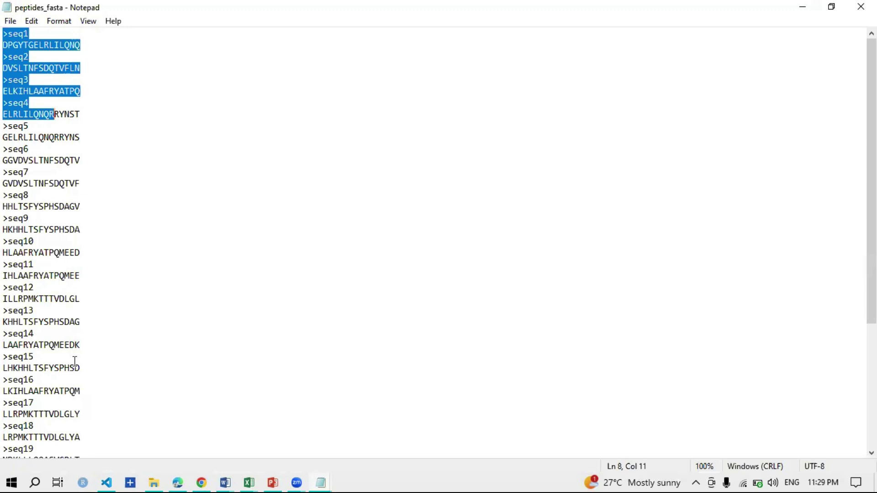
pyautogui.keyDown('shift'); pyautogui.click(73, 392); pyautogui.keyUp('shift')
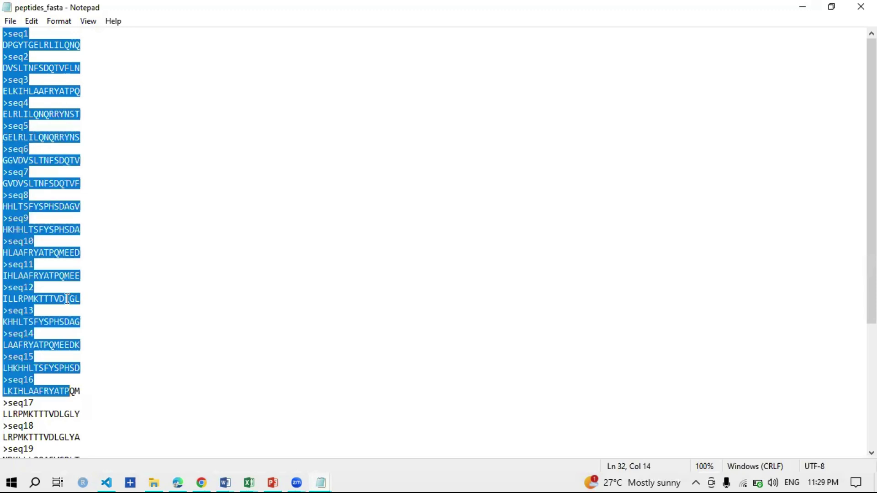
# Step: Select every record from the start of the file through seq26
pyautogui.click(19, 34)
pyautogui.click(6, 33)
pyautogui.keyDown('shift'); pyautogui.click(86, 44); pyautogui.keyUp('shift')
pyautogui.press('Down')
pyautogui.press('Down')
pyautogui.press('Down')
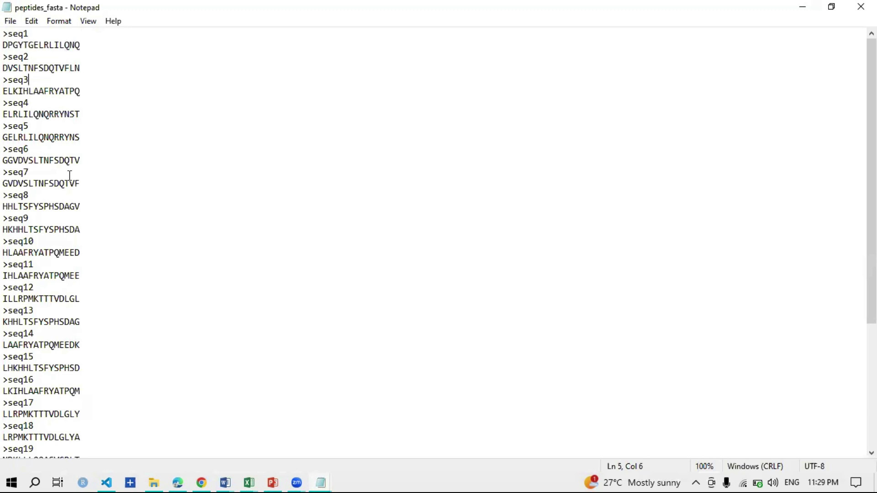
pyautogui.hotkey('shift', 'Down')
pyautogui.hotkey('shift', 'Down')
pyautogui.hotkey('shift', 'Down')
pyautogui.hotkey('shift', 'Down')
pyautogui.hotkey('shift', 'Down')
pyautogui.hotkey('shift', 'Down')
pyautogui.hotkey('shift', 'pagedown')
pyautogui.hotkey('shift', 'pagedown')
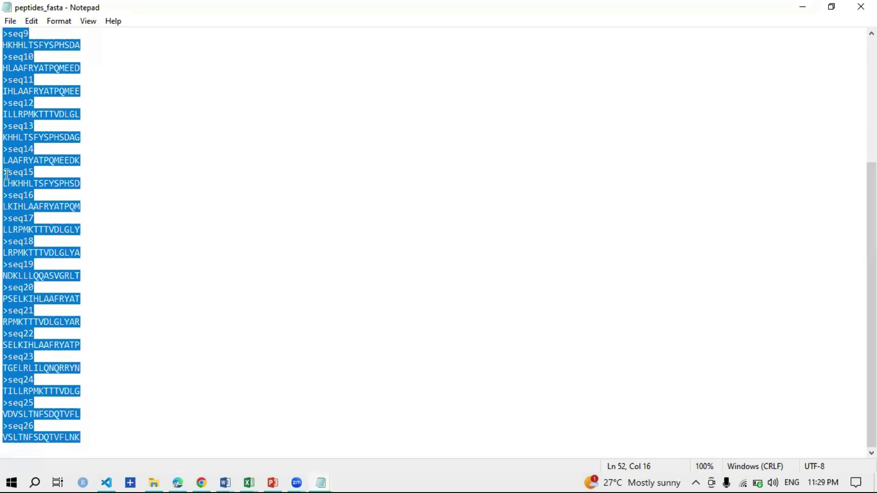
# Step: Highlight the seq9 record, then close Notepad, leaving the epitopes folder showing
pyautogui.click(34, 91)
pyautogui.moveTo(4, 33); pyautogui.dragTo(75, 45)
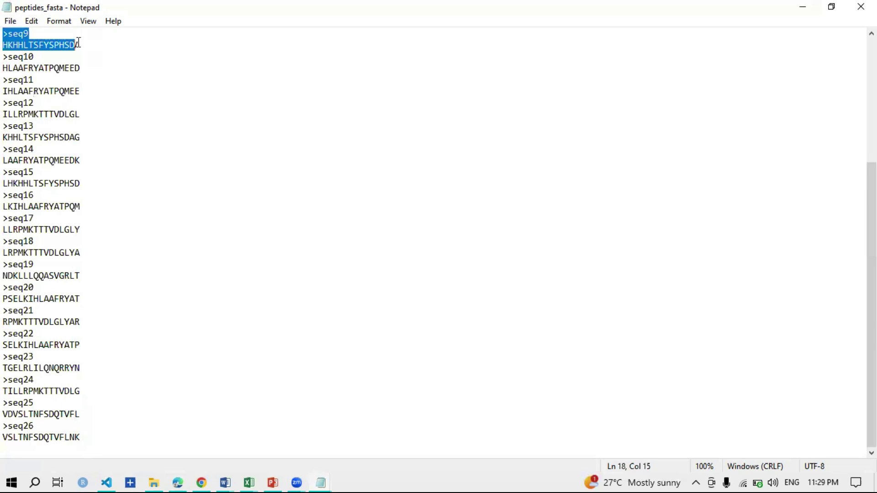
pyautogui.click(182, 141)
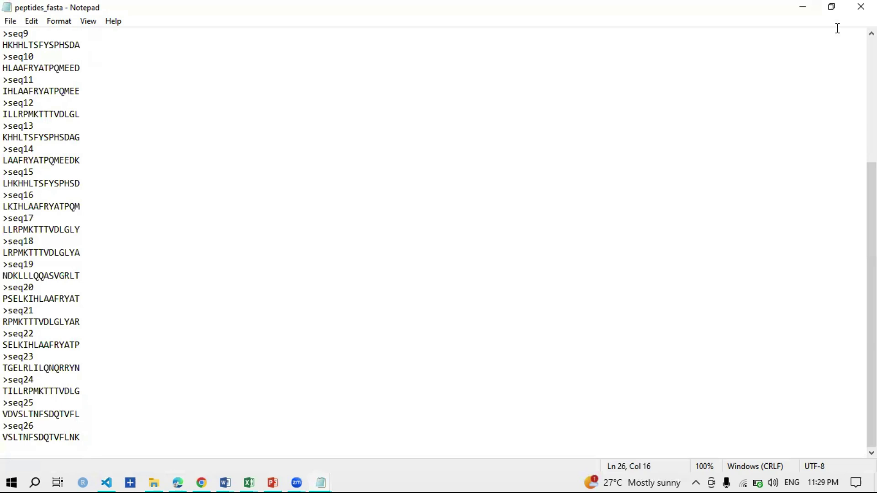
pyautogui.click(860, 6)
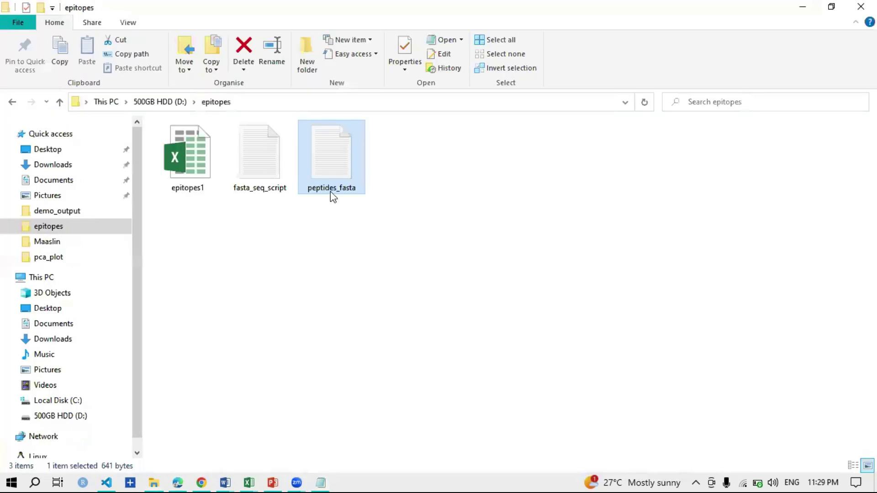
pyautogui.keyDown('ctrl'); pyautogui.click(333, 196); pyautogui.keyUp('ctrl')
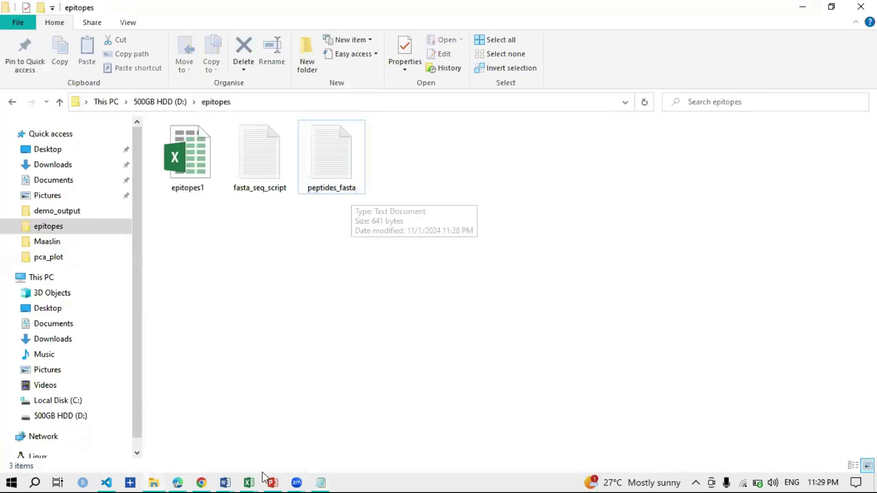
# Step: Upload peptides_fasta.txt to VaxiJen with Virus as target at threshold 0.8 and submit
pyautogui.click(202, 482)
pyautogui.click(267, 302)
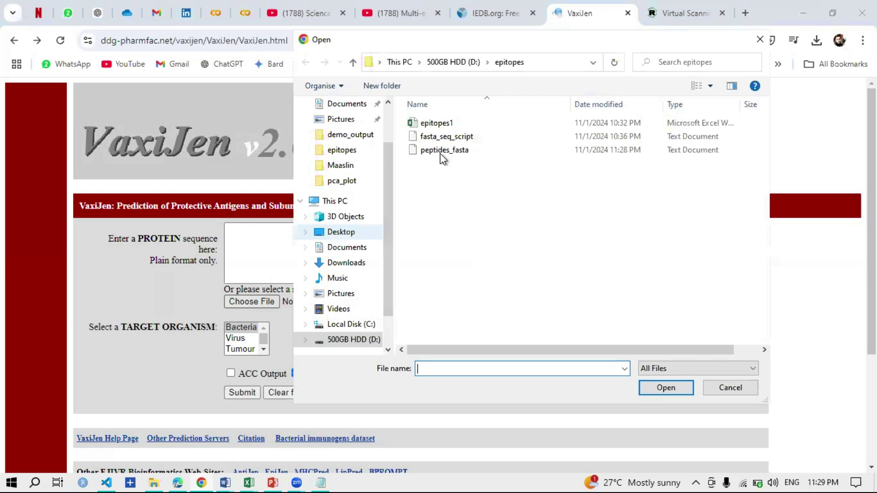
pyautogui.click(446, 151)
pyautogui.click(666, 388)
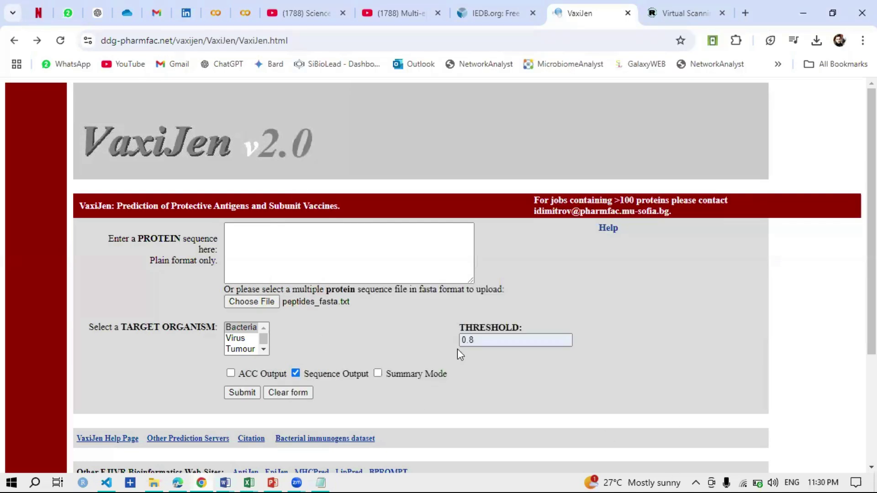
pyautogui.click(490, 340)
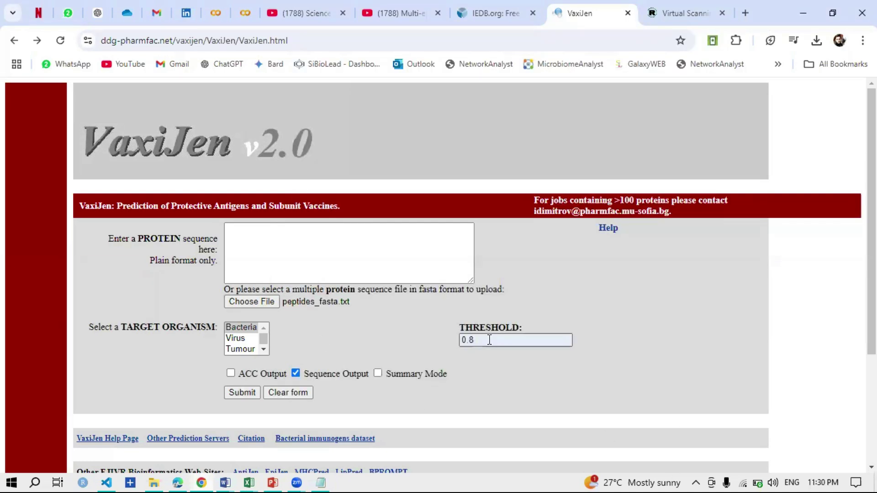
pyautogui.click(241, 339)
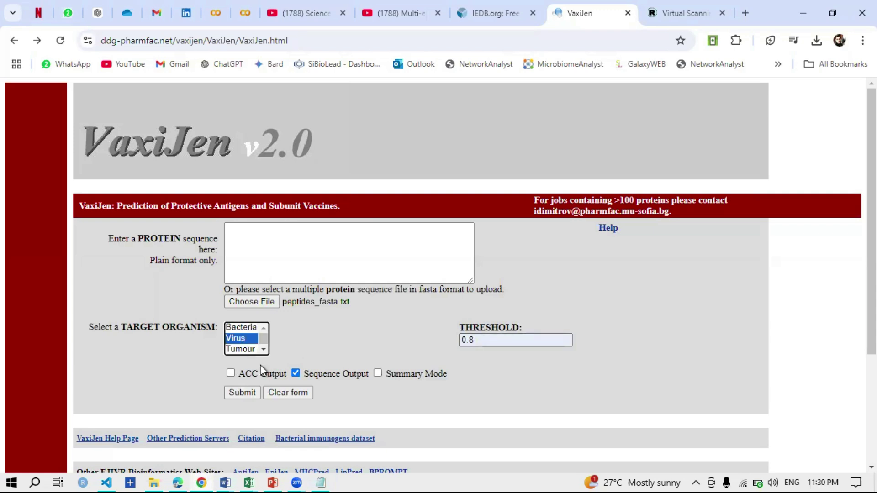
pyautogui.click(243, 392)
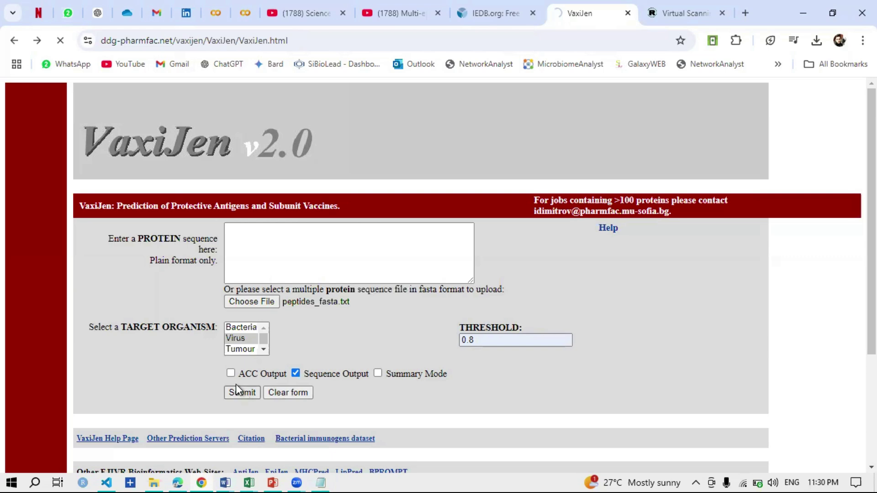
# Step: Scroll through VaxiJen's virus-model antigenicity scores, e.g. seq2 at 0.8568 as antigen
pyautogui.scroll(-10, 235, 360)
pyautogui.scroll(-10, 236, 358)
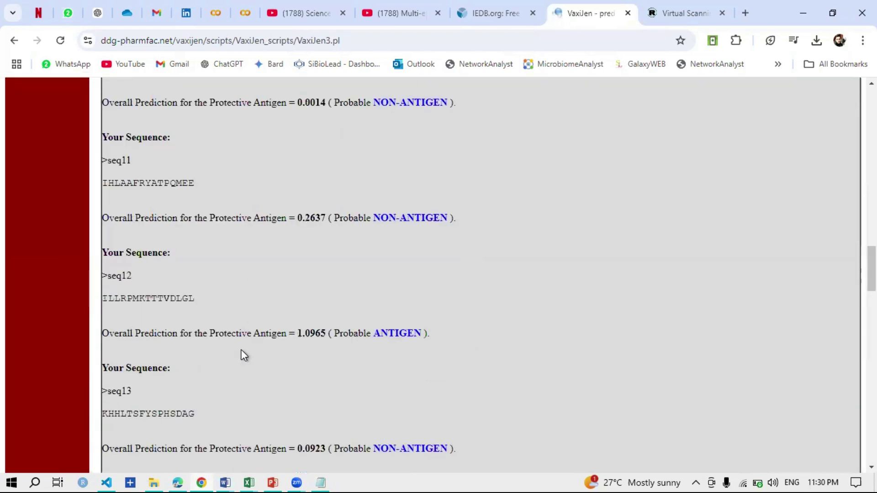
pyautogui.scroll(-10, 241, 350)
pyautogui.scroll(20, 240, 350)
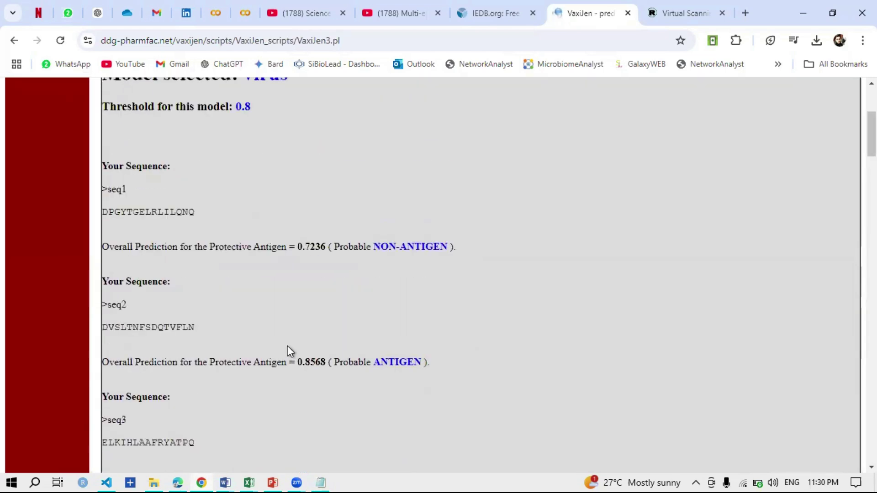
pyautogui.scroll(-5, 352, 361)
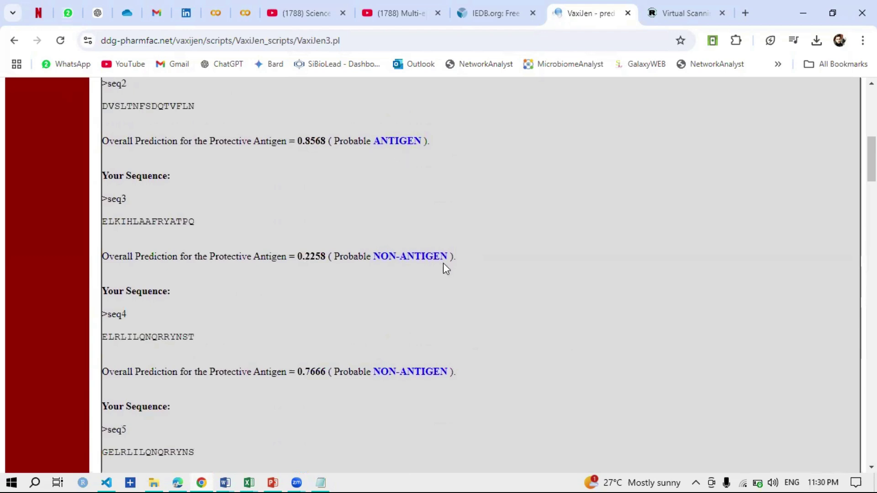
pyautogui.scroll(5, 437, 280)
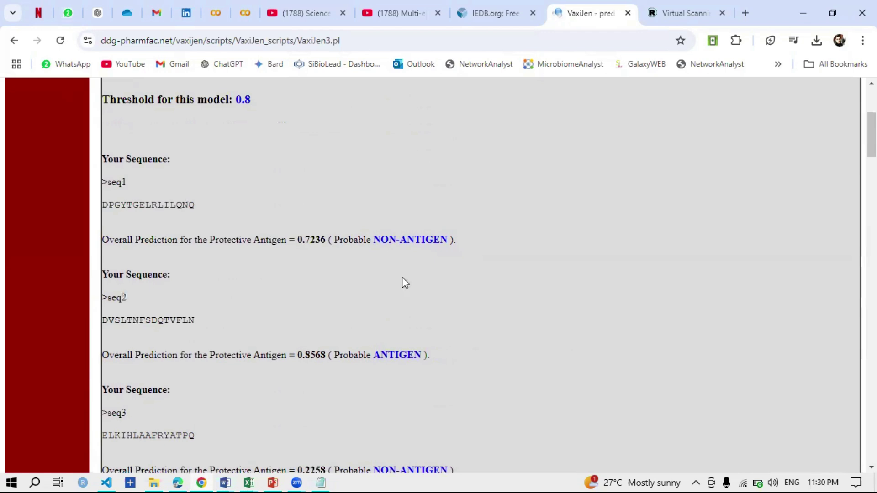
pyautogui.scroll(-20, 290, 270)
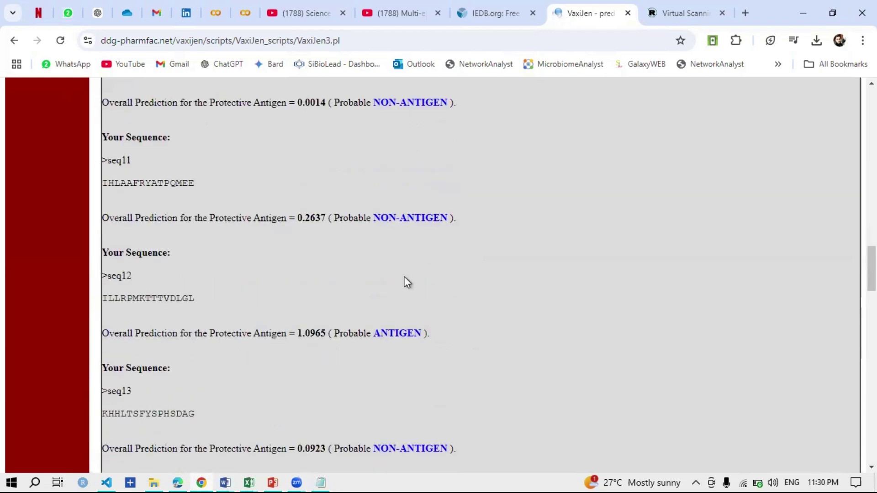
# Step: Search the page for 'NON' to highlight the 18 non-antigen predictions
pyautogui.hotkey('ctrl', 'f')
pyautogui.write('NON')
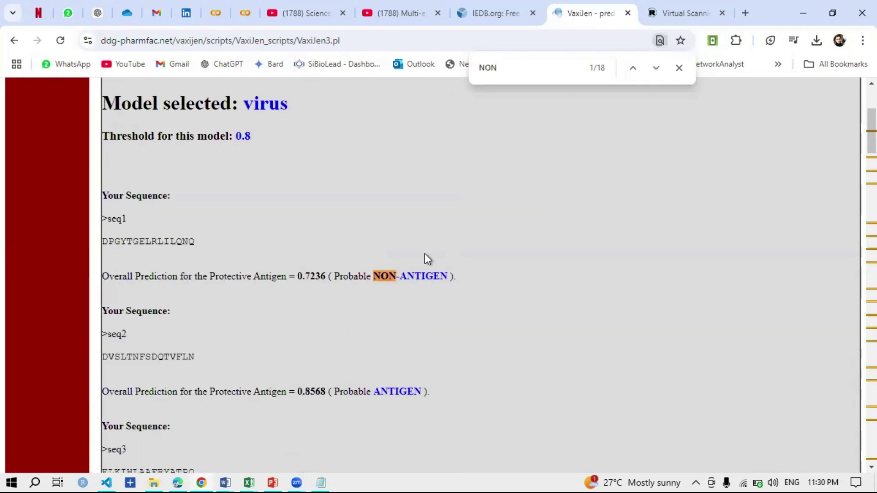
pyautogui.scroll(-3, 457, 251)
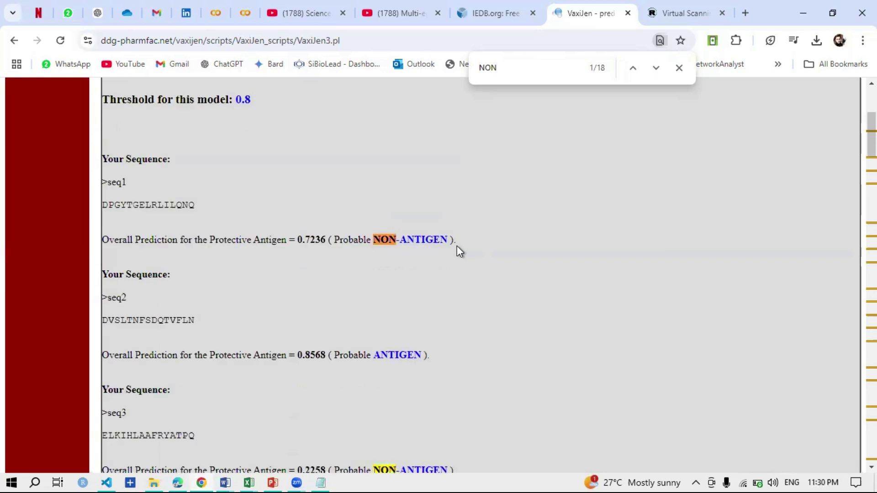
pyautogui.scroll(-1, 448, 258)
pyautogui.scroll(1, 449, 259)
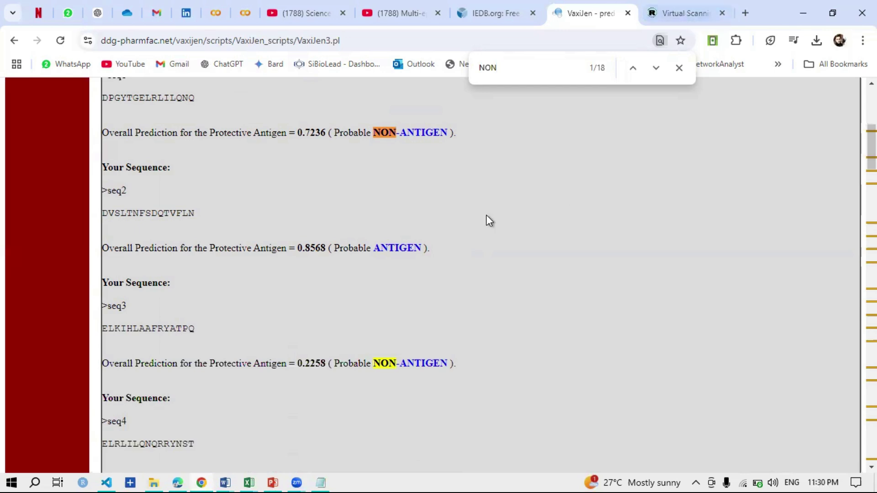
pyautogui.scroll(7, 349, 165)
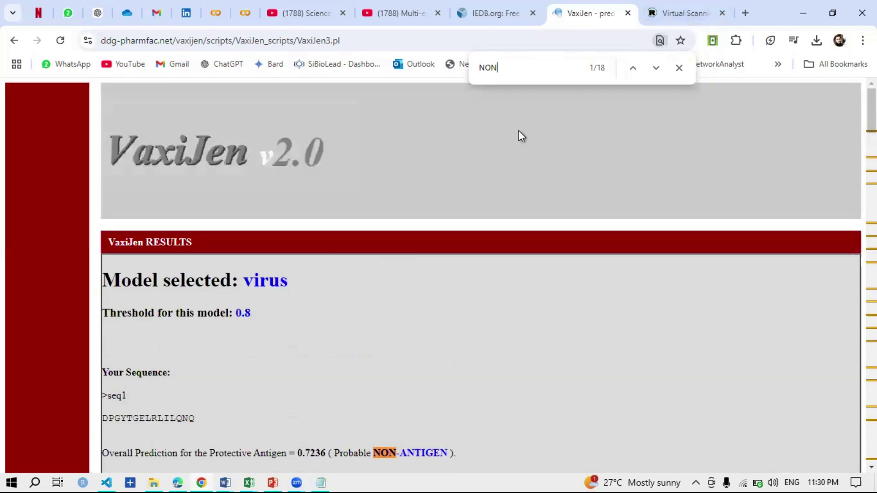
# Step: Open ToxinPred's Batch Submission page and focus its peptide sequence box
pyautogui.click(674, 8)
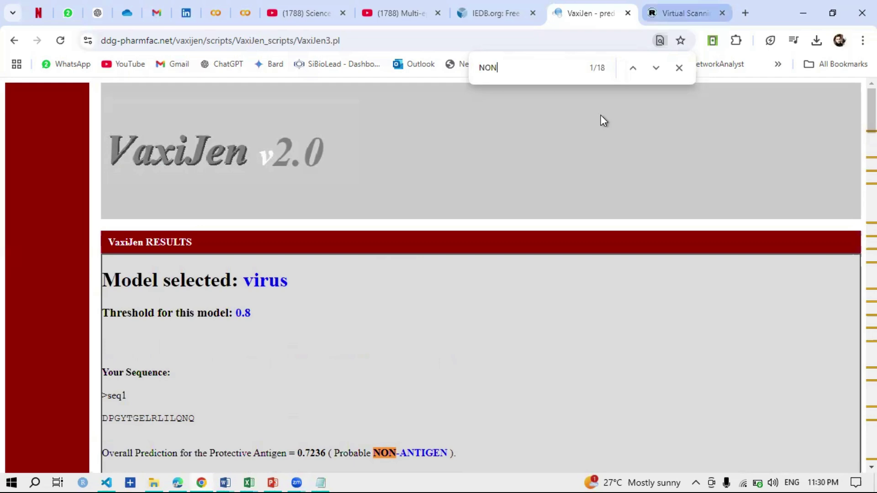
pyautogui.scroll(3, 158, 270)
pyautogui.scroll(-3, 158, 270)
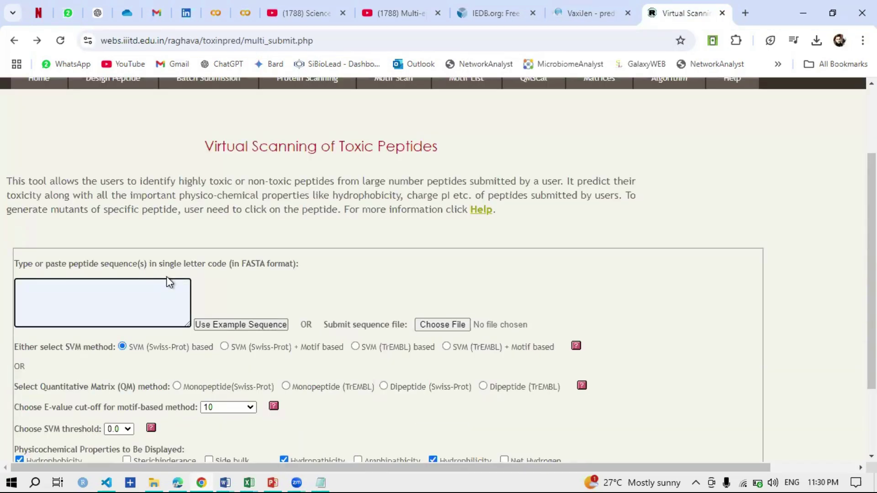
pyautogui.scroll(3, 171, 295)
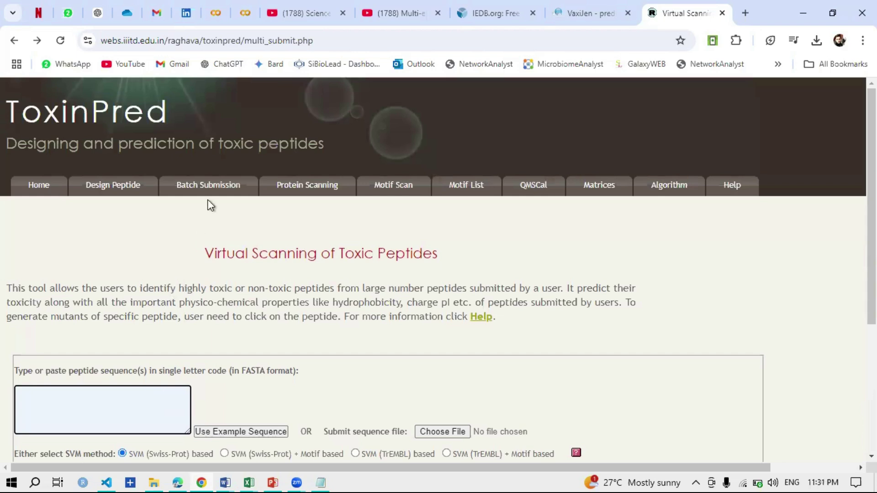
pyautogui.click(208, 185)
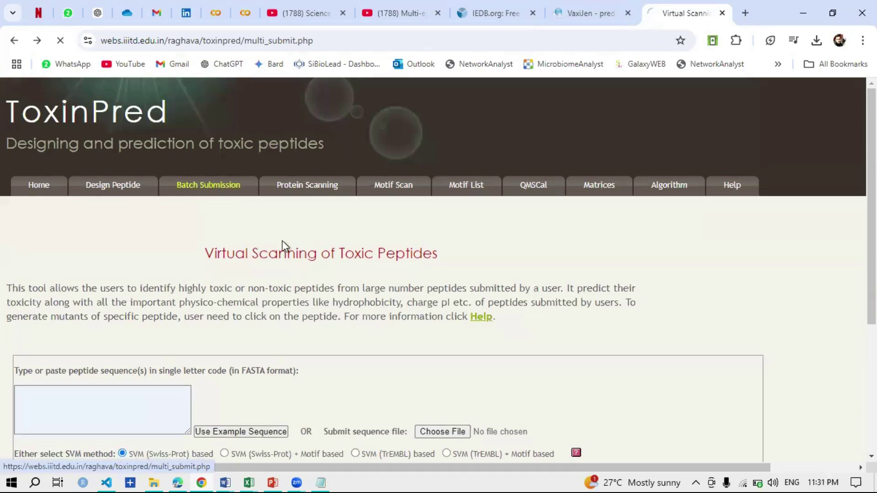
pyautogui.scroll(-2, 338, 359)
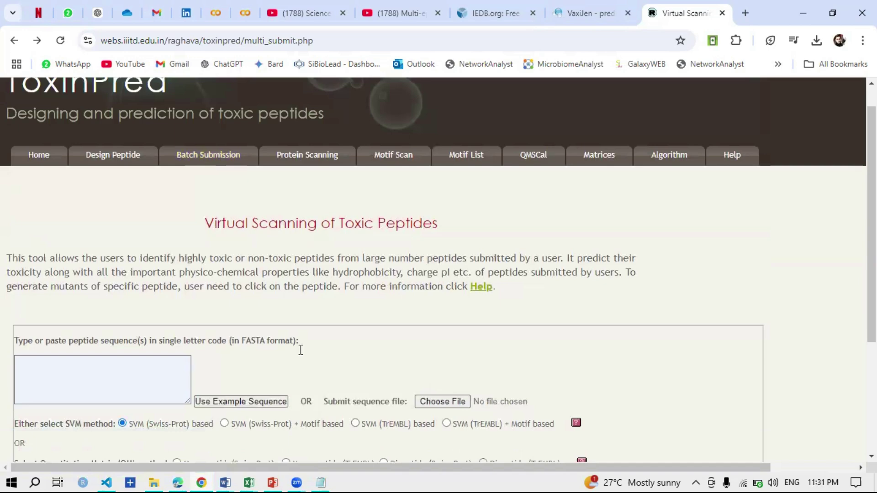
pyautogui.click(112, 289)
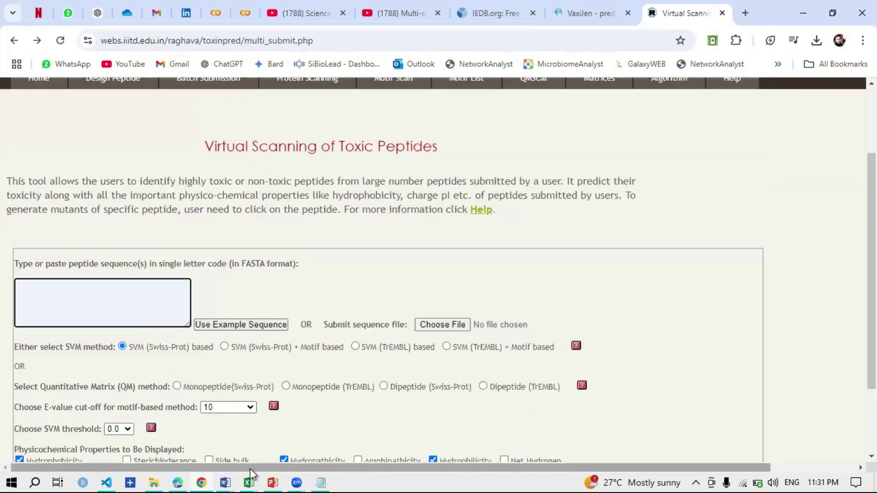
# Step: Open peptides_fasta in Notepad and select all its seq1–seq26 records
pyautogui.click(153, 483)
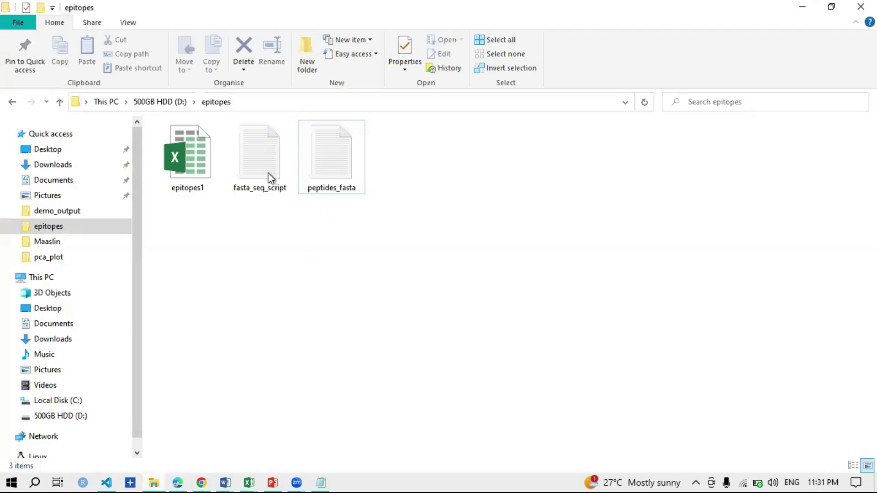
pyautogui.doubleClick(266, 174)
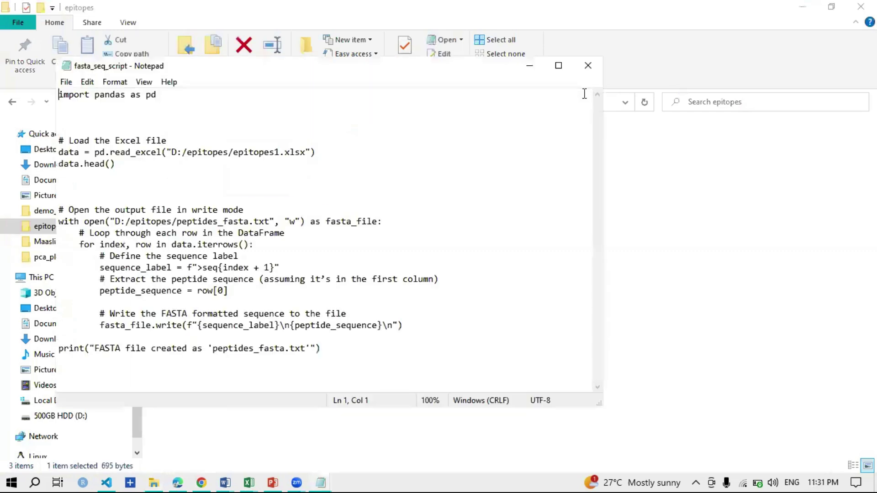
pyautogui.hotkey('alt', 'F4')
pyautogui.doubleClick(332, 197)
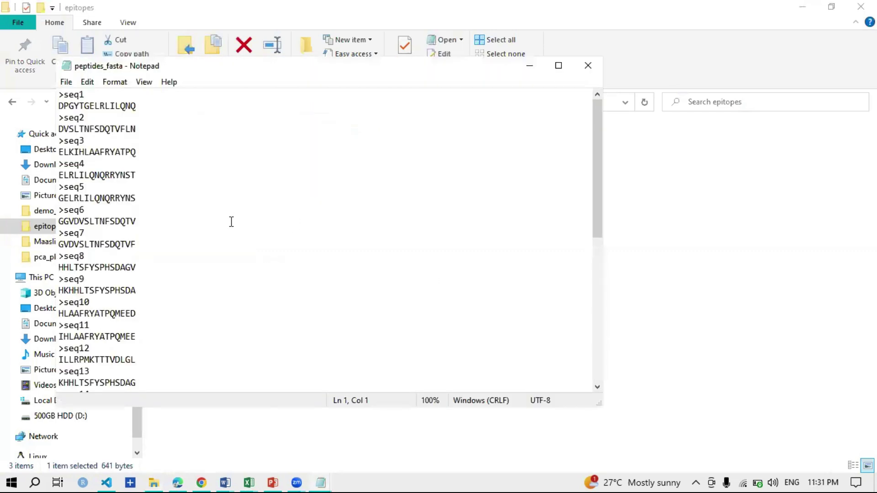
pyautogui.hotkey('ctrl', 'a')
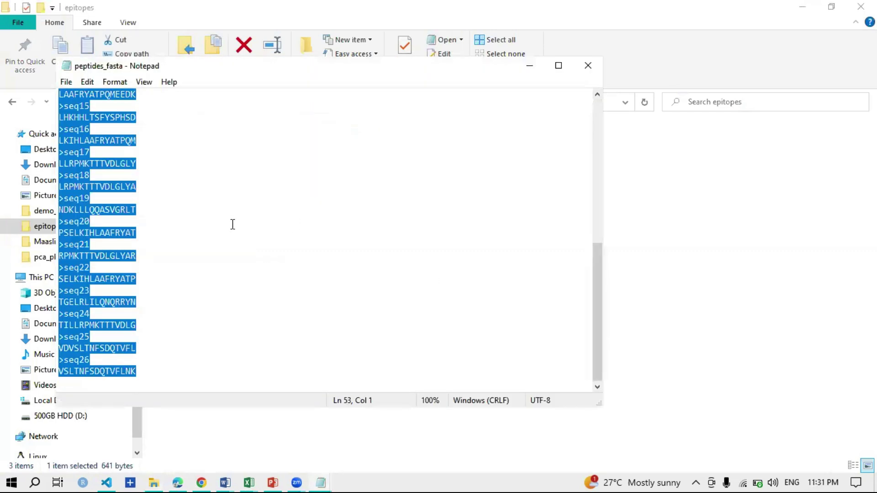
pyautogui.click(202, 482)
# Step: Paste the seq1–seq26 FASTA peptides into ToxinPred and run the analysis, keeping E-value 10
pyautogui.click(79, 294)
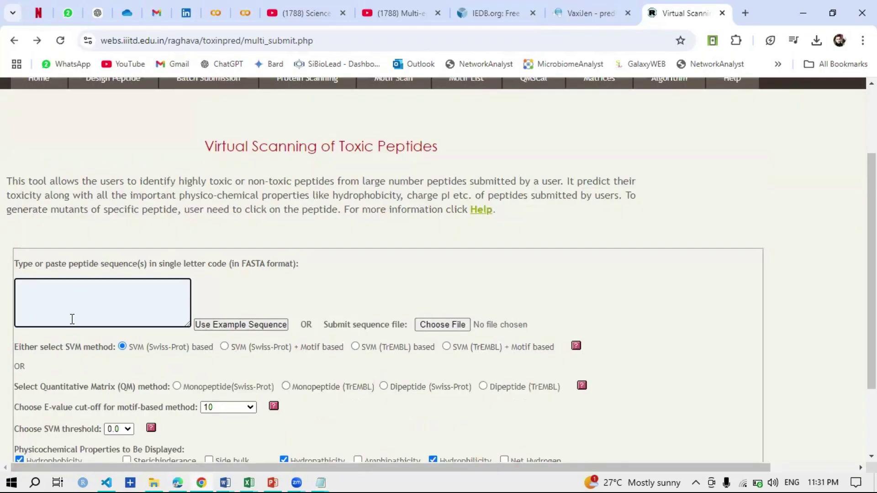
pyautogui.hotkey('ctrl', 'v')
pyautogui.scroll(15, 51, 320)
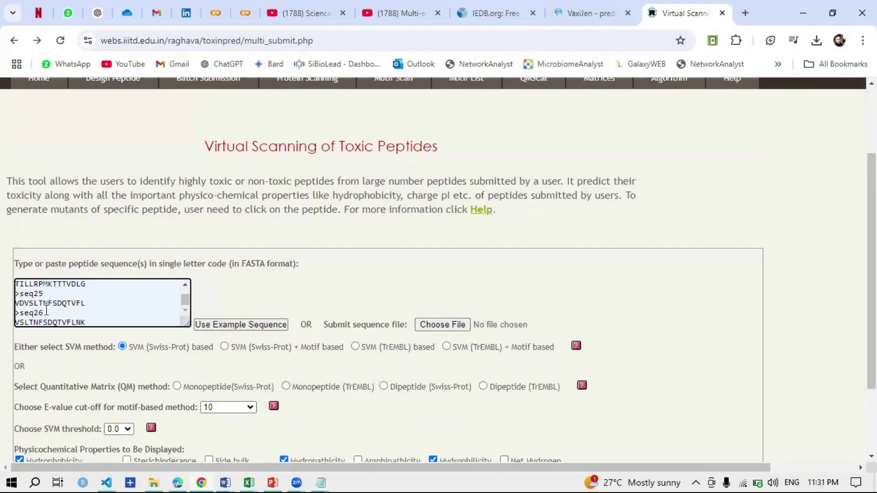
pyautogui.scroll(-10, 180, 422)
pyautogui.scroll(-5, 180, 423)
pyautogui.scroll(-3, 210, 326)
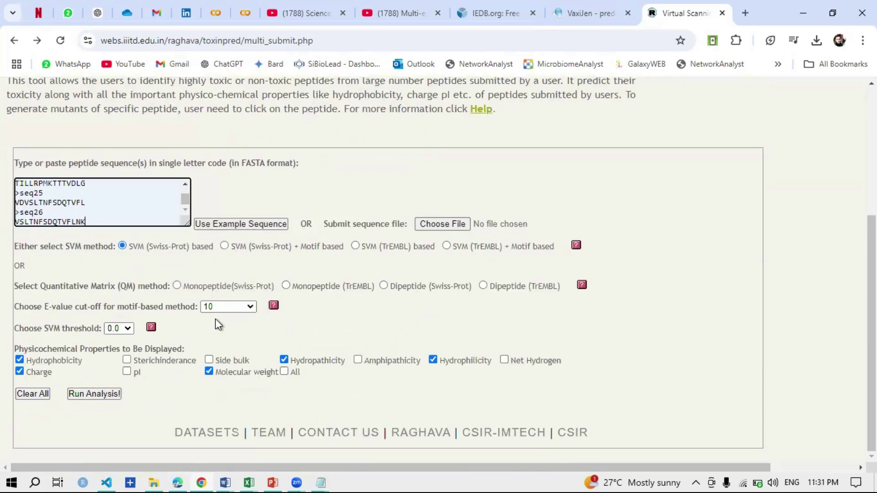
pyautogui.click(251, 307)
pyautogui.click(290, 335)
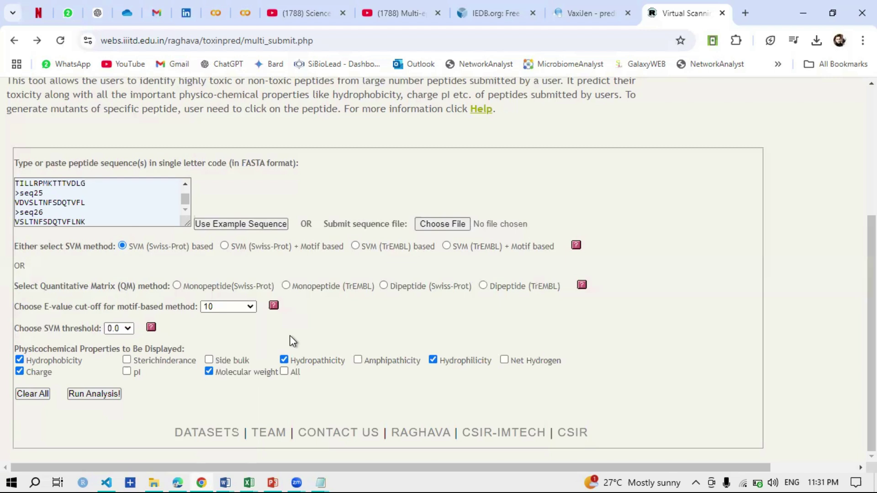
pyautogui.click(99, 396)
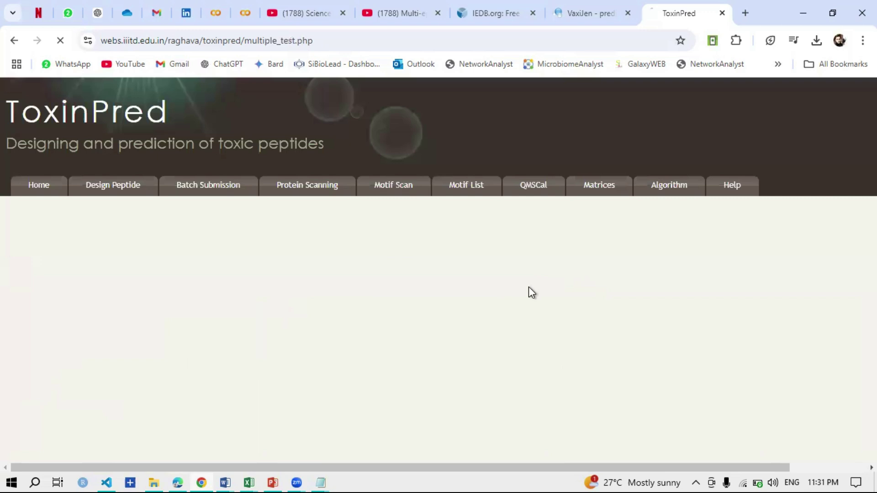
# Step: Review the Non-Toxin results, then present the 'In-silico Vaccine Designing' title slide full screen
pyautogui.scroll(-5, 388, 338)
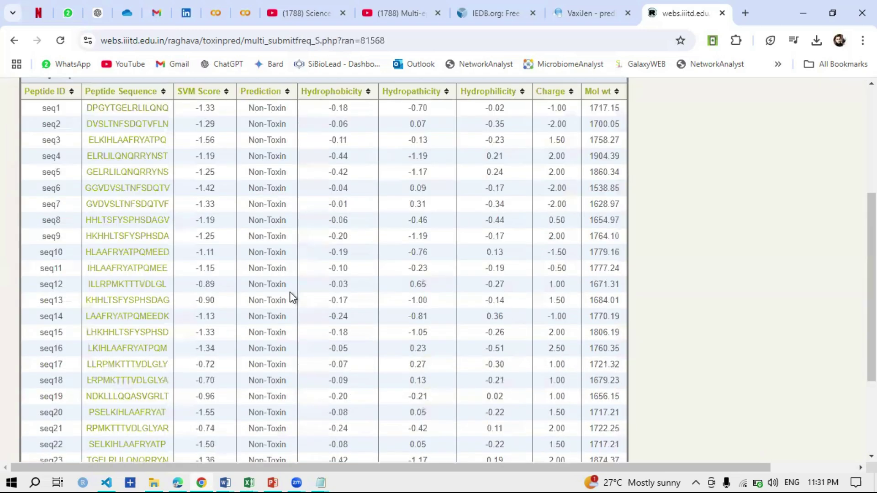
pyautogui.scroll(-3, 289, 291)
pyautogui.scroll(8, 289, 292)
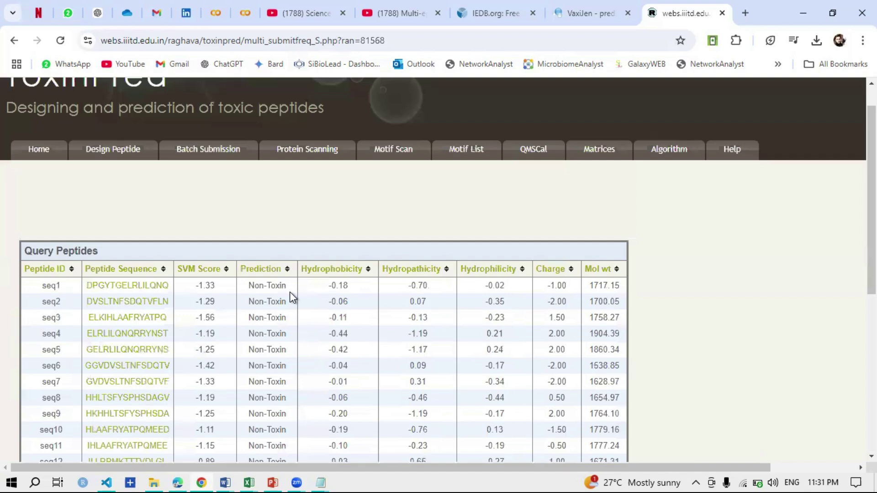
pyautogui.scroll(-2, 290, 292)
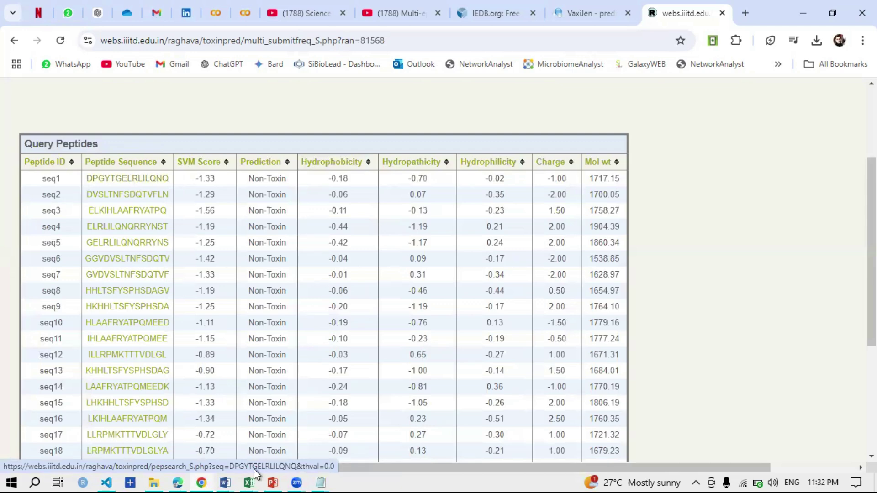
pyautogui.click(273, 479)
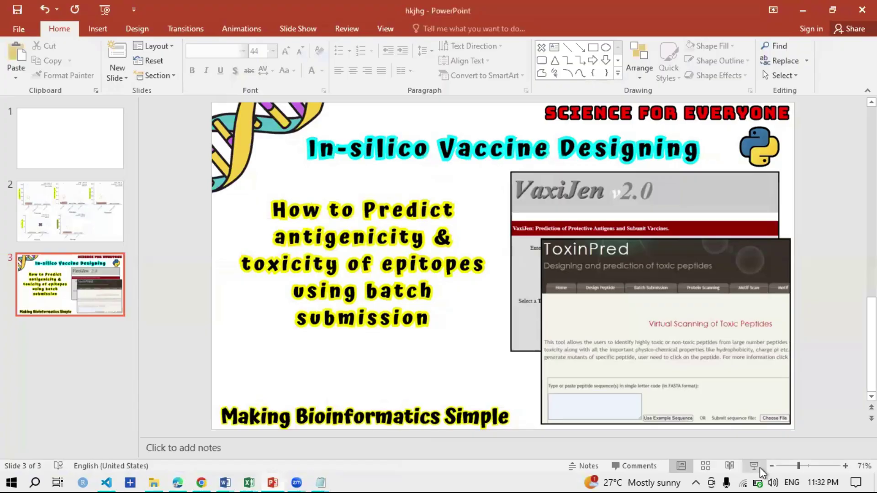
pyautogui.hotkey('shift', 'F5')
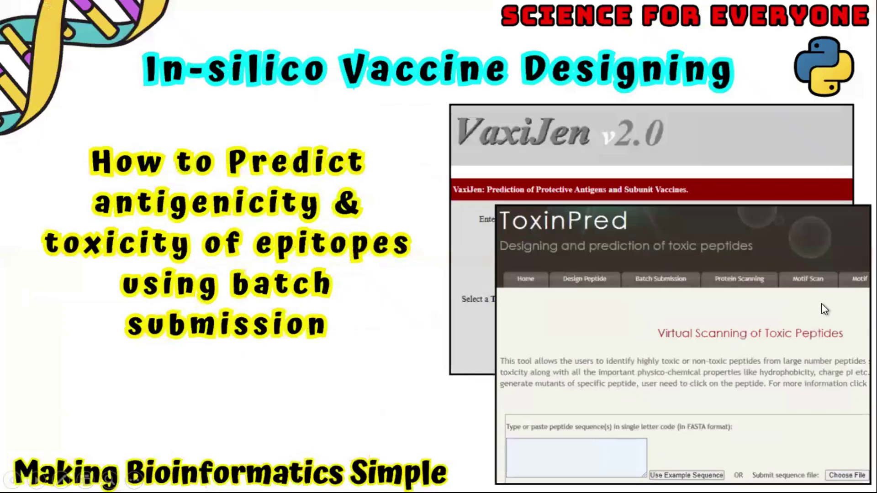